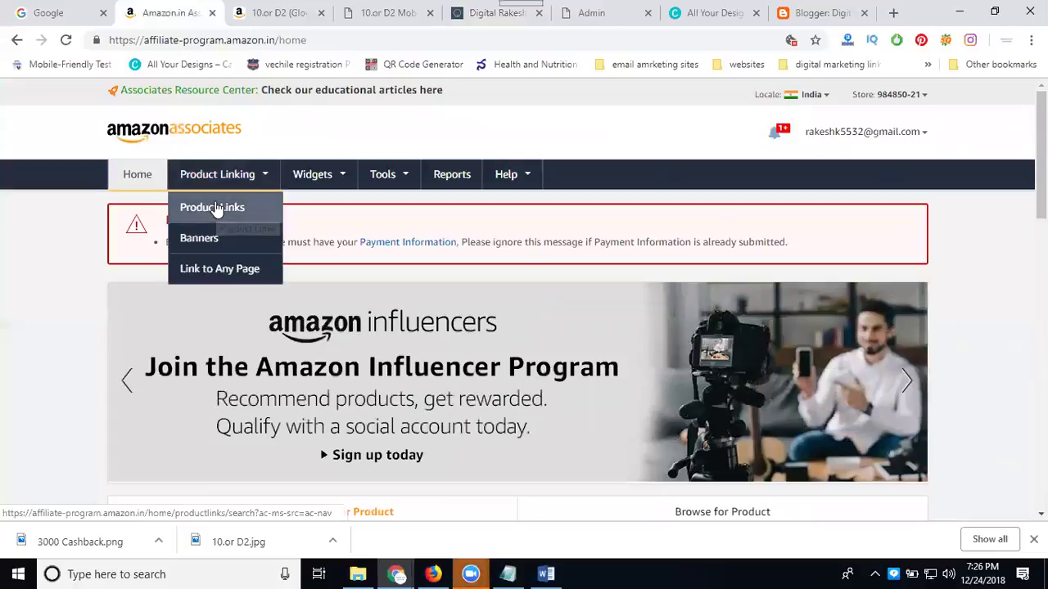
Step: Open the product links tool and search the Amazon.in catalogue for "mobile"
click(217, 208)
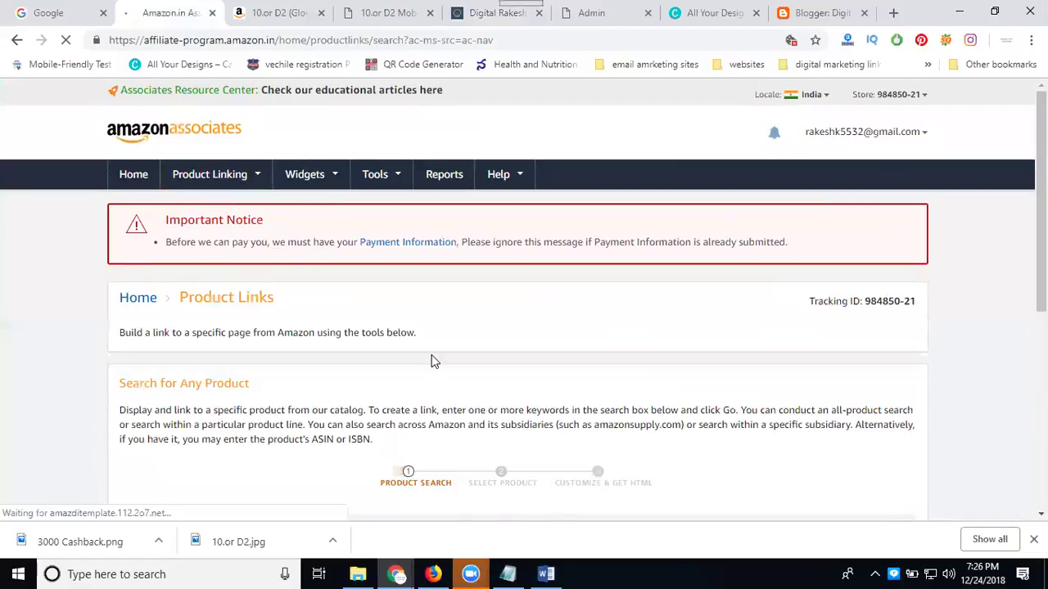
scroll(459, 361, down, 3)
click(551, 327)
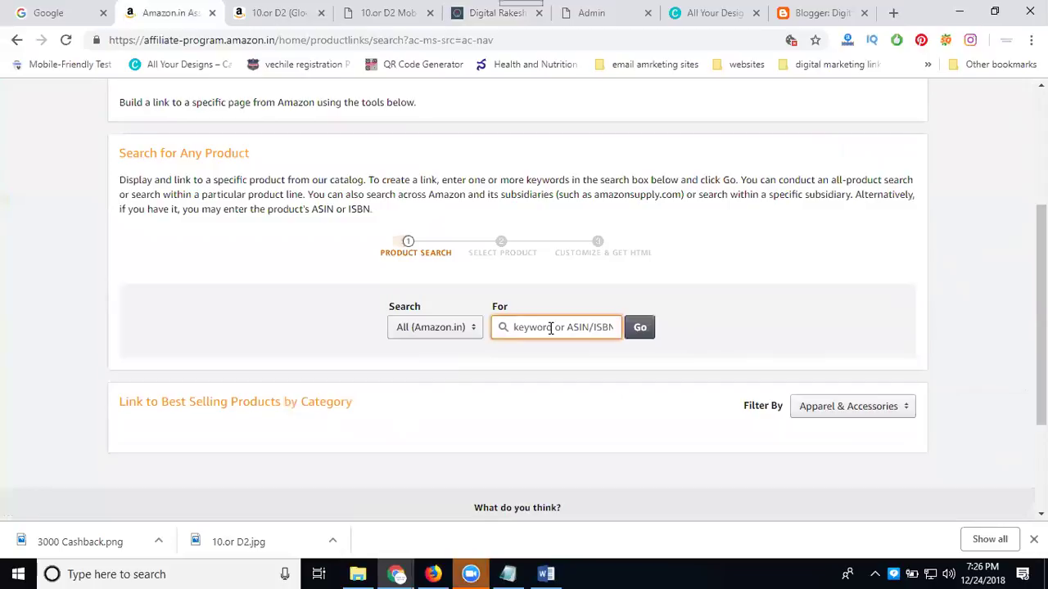
text(mobile)
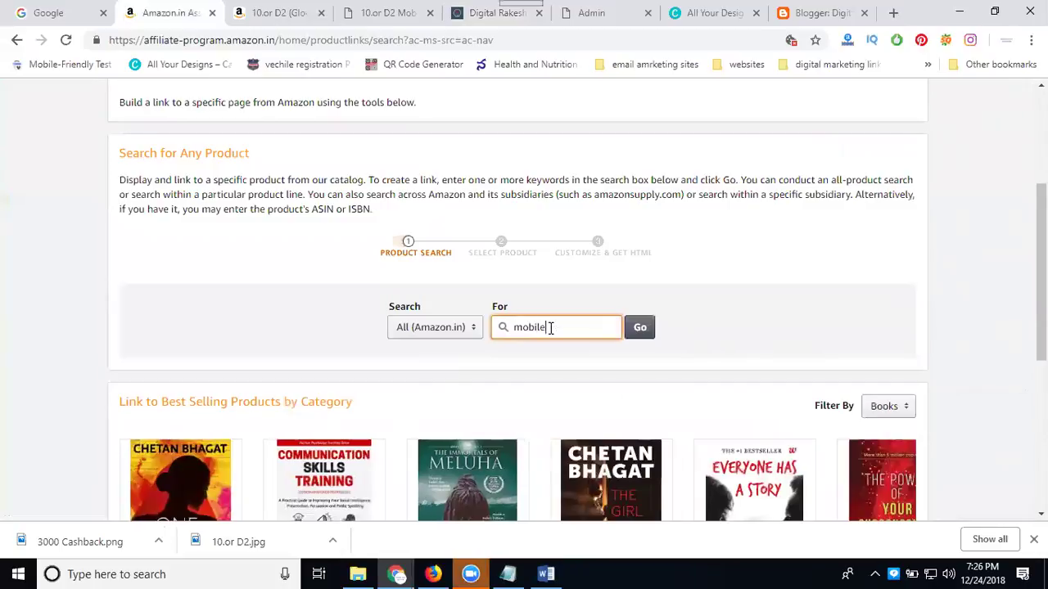
key(Return)
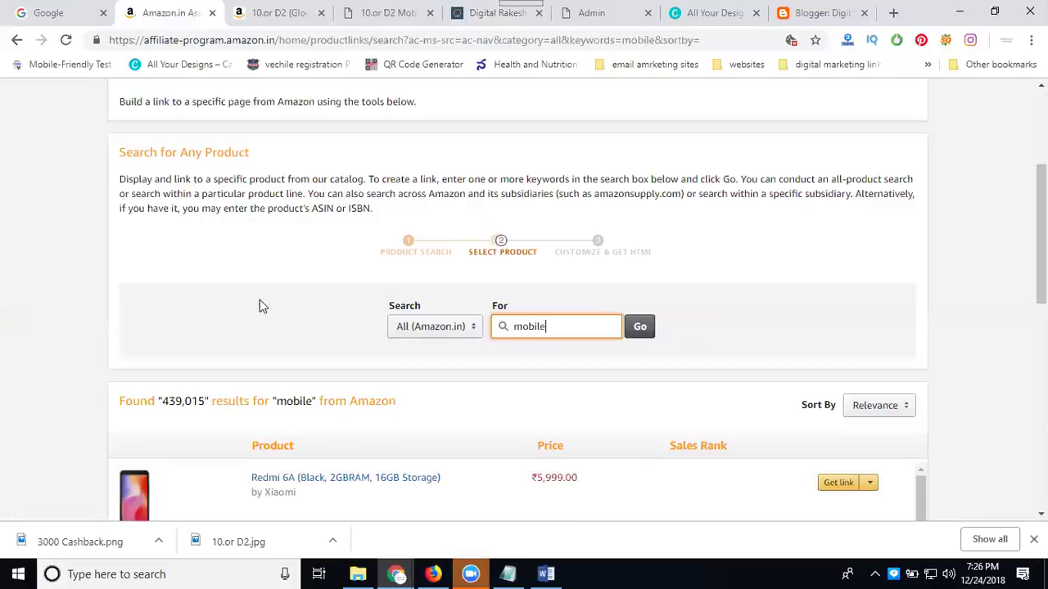
Step: Get the affiliate link for the 10.or D2 (Glow Gold, 2GB RAM, 16GB Storage) phone in the Image Only format
scroll(259, 301, down, 3)
scroll(252, 307, down, 5)
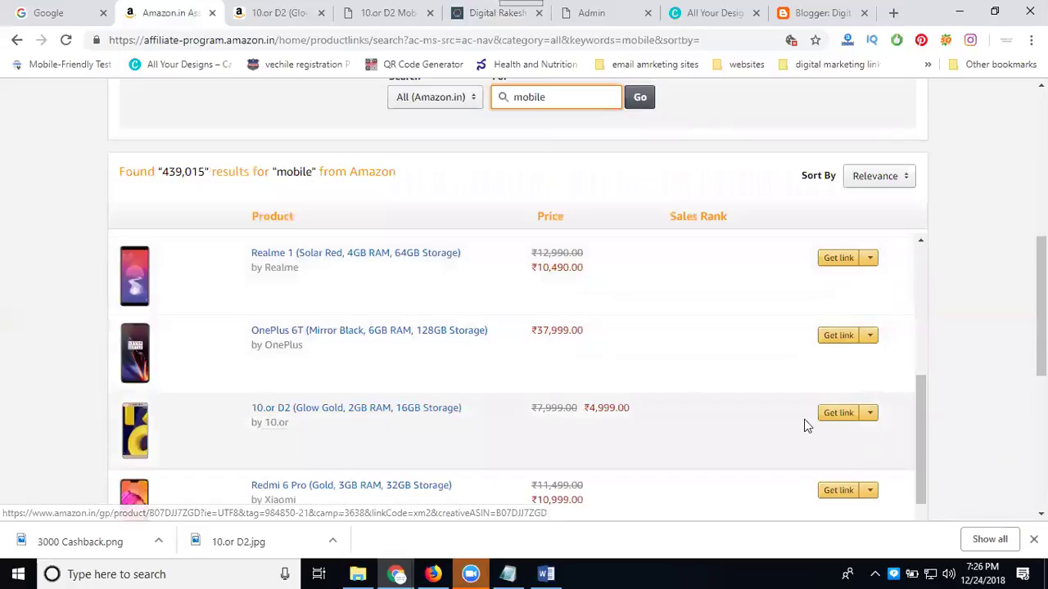
click(838, 414)
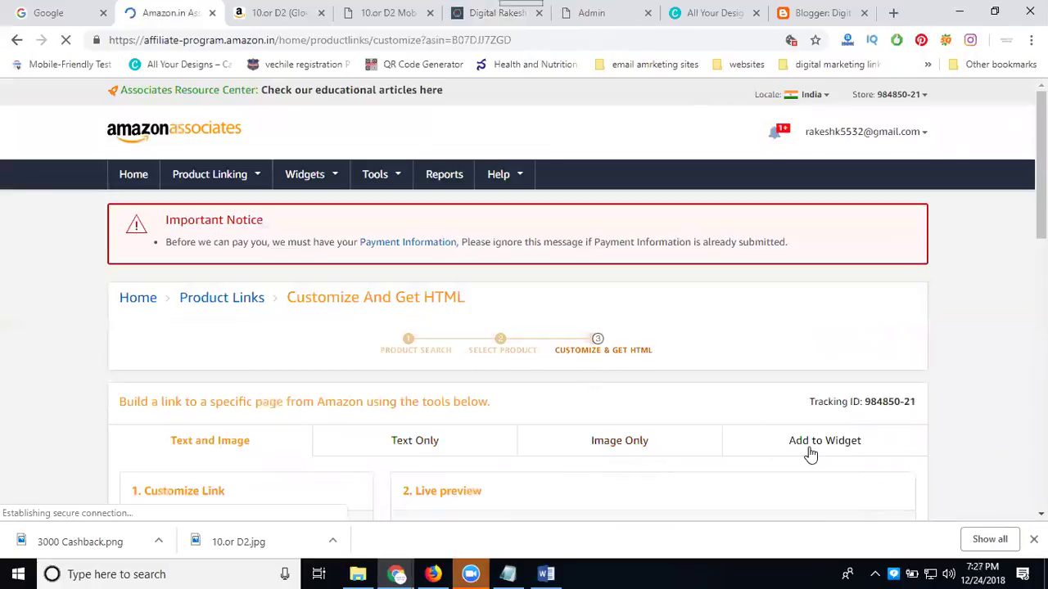
scroll(690, 406, down, 2)
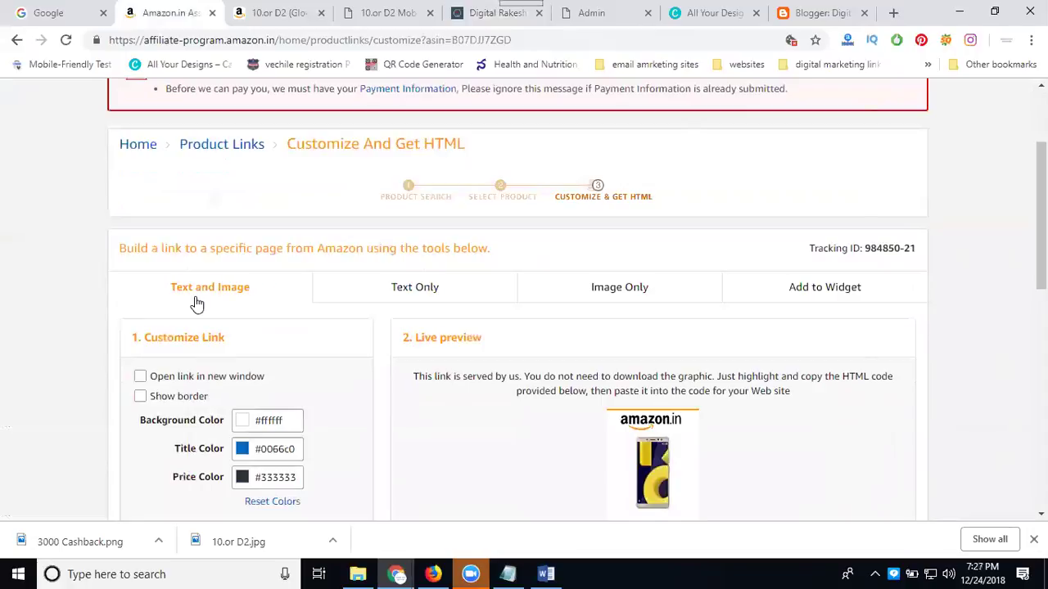
click(587, 291)
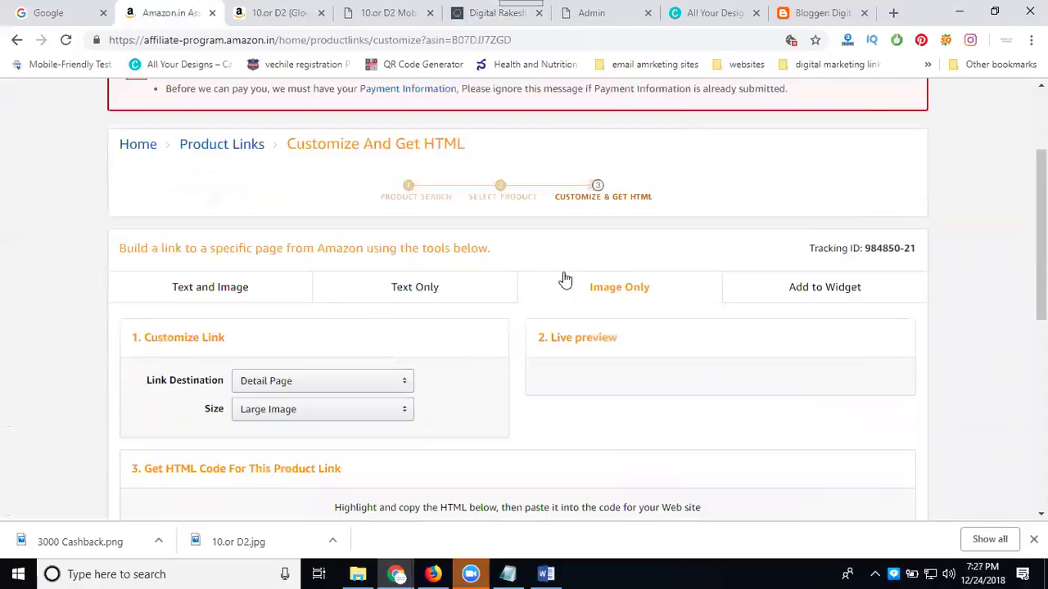
Step: Copy the headline "10.or D2 Mobile Phone Special Offer 2018 year end sale" from the Notepad notes
click(507, 573)
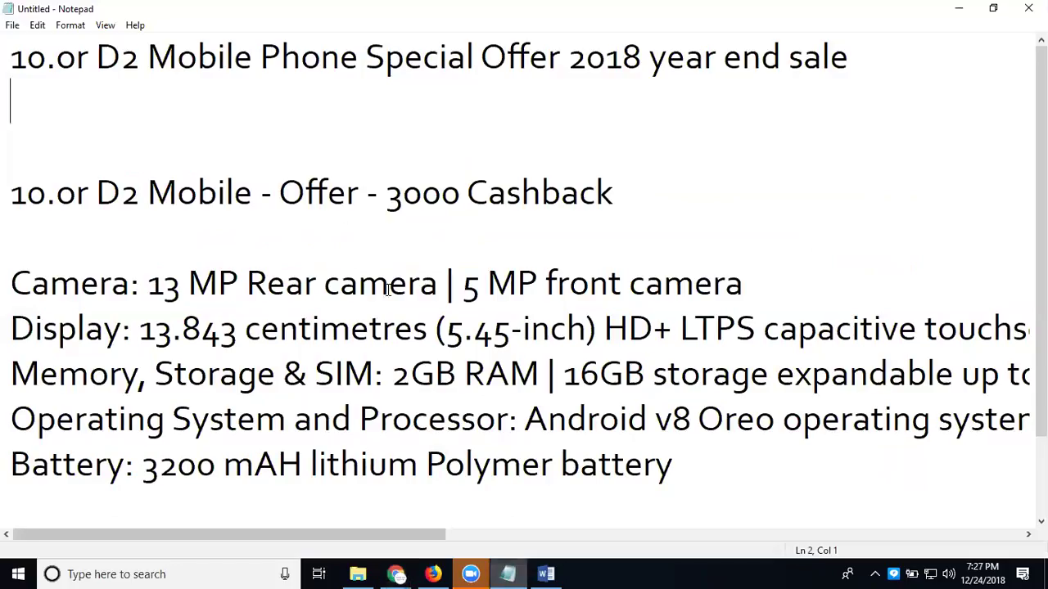
drag(14, 59, 872, 66)
key(ctrl+c)
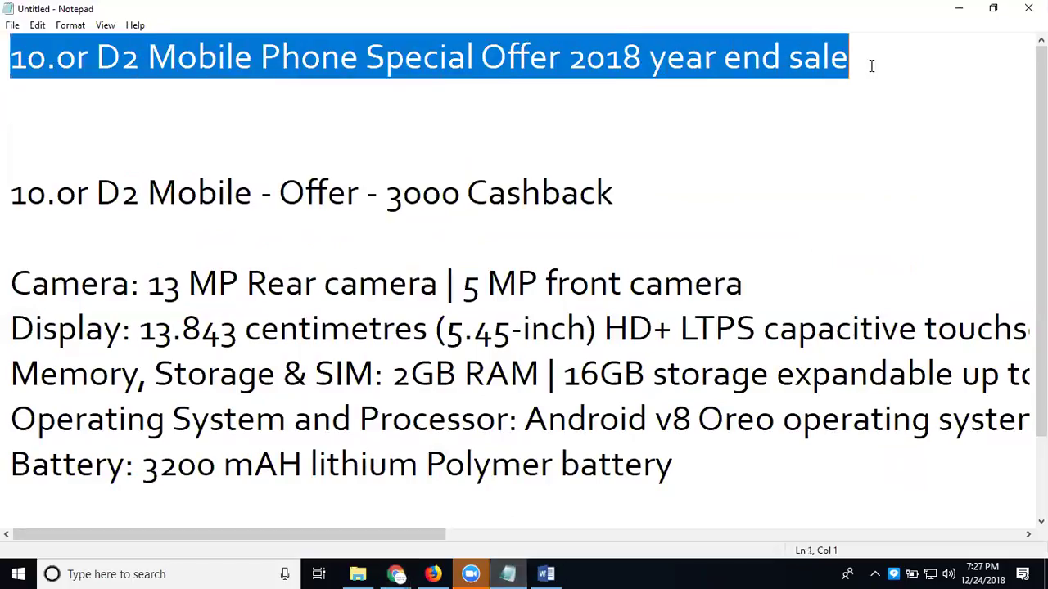
click(958, 9)
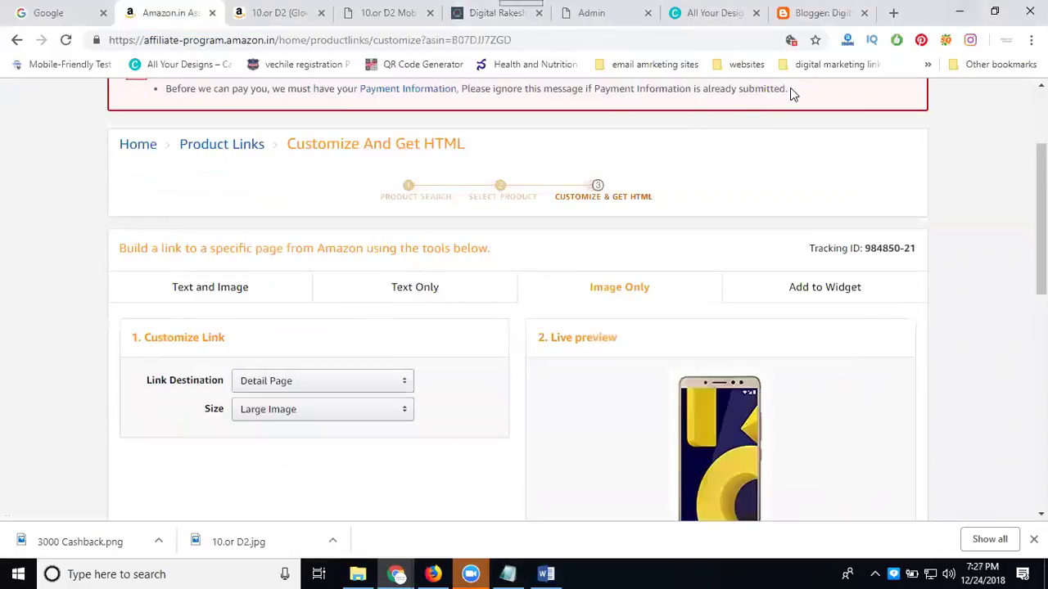
Step: Create a new page in Blogger with "10.or D2 Mobile Phone Special Offer 2018 year end sale" as its title and body text
click(821, 14)
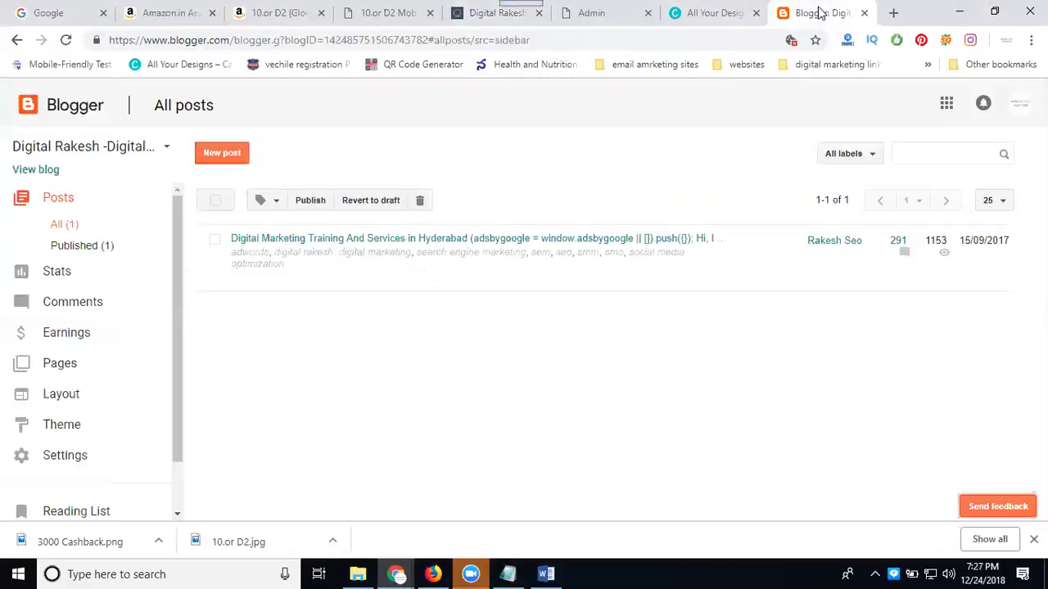
click(59, 364)
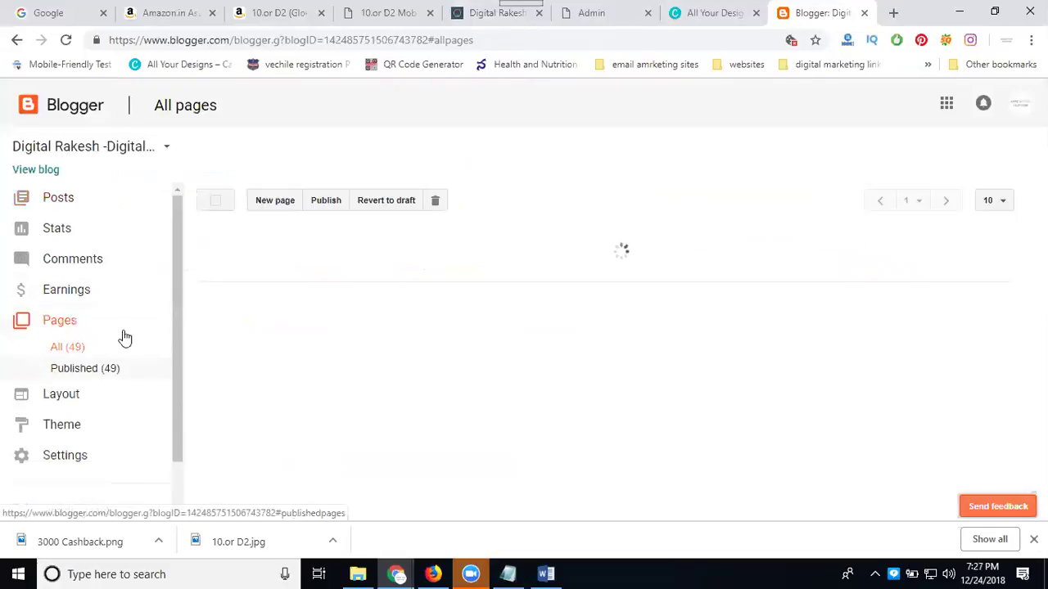
click(277, 201)
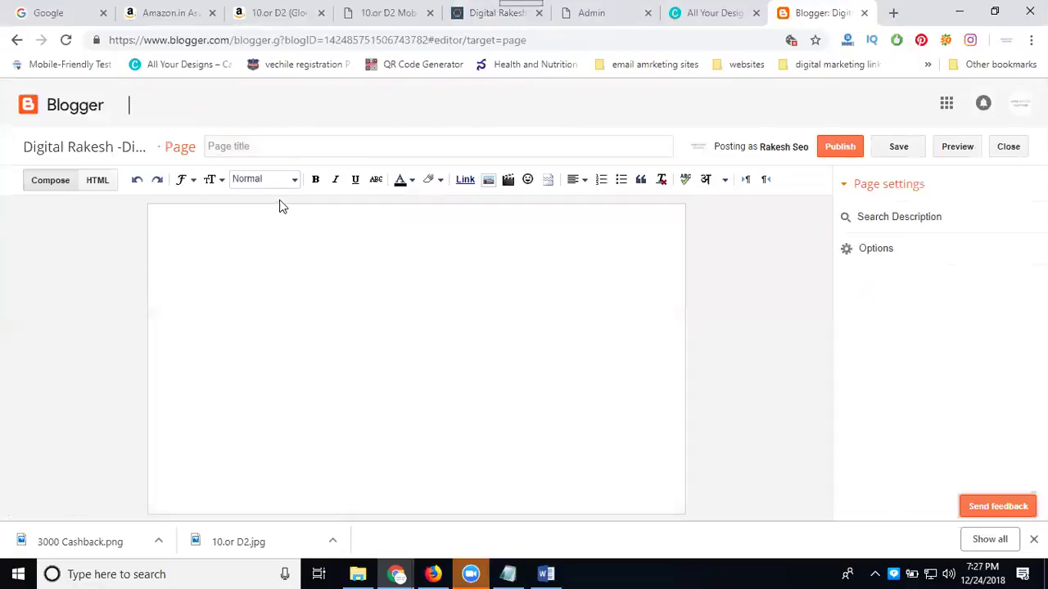
click(237, 140)
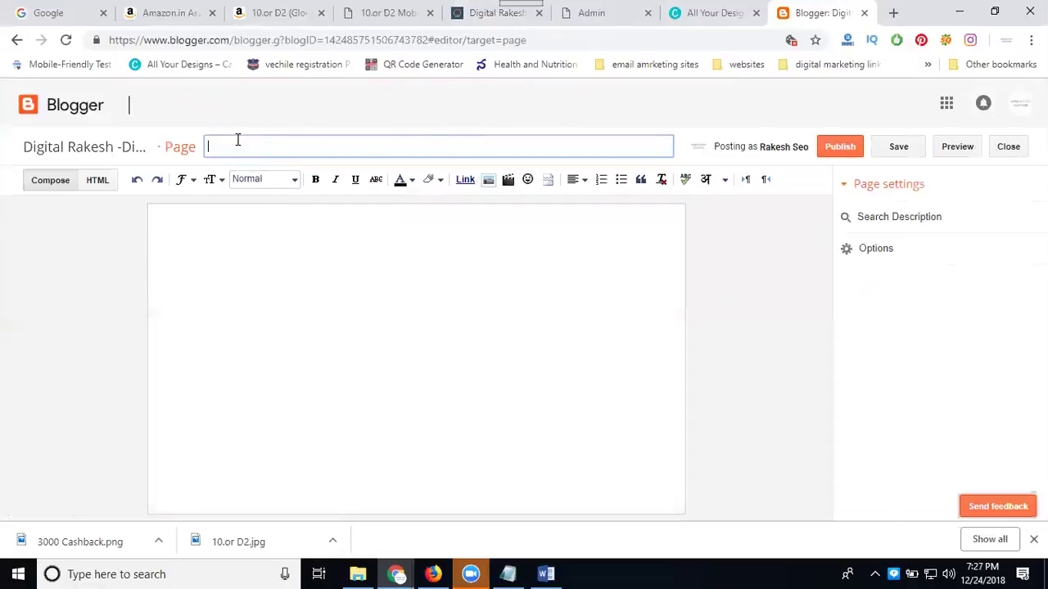
key(ctrl+v)
click(210, 232)
key(ctrl+v)
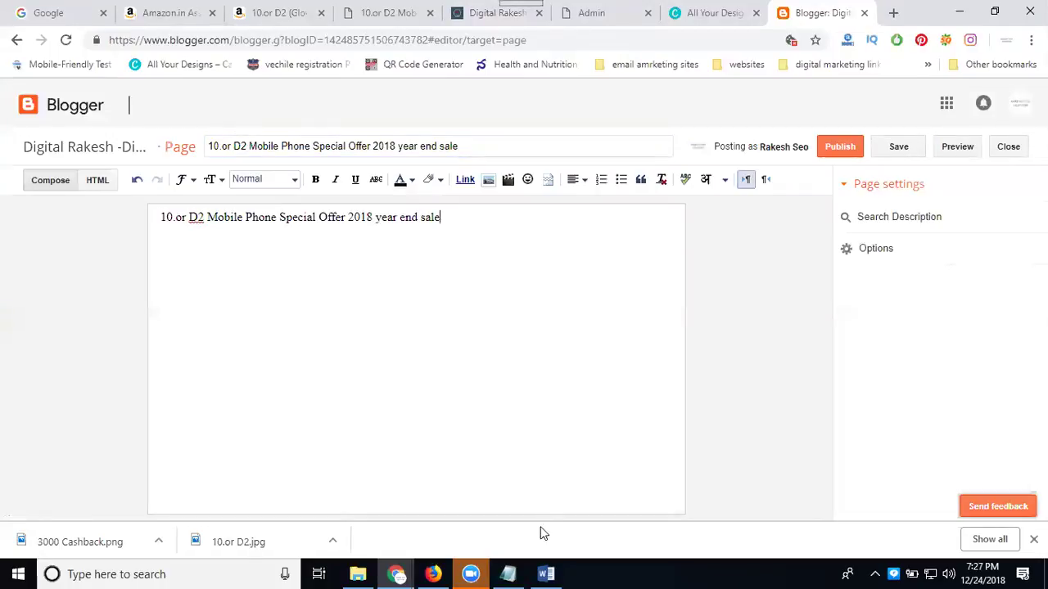
Step: Replace the page body with the complete offer text and phone specifications copied from the Notepad notes
click(542, 573)
click(542, 573)
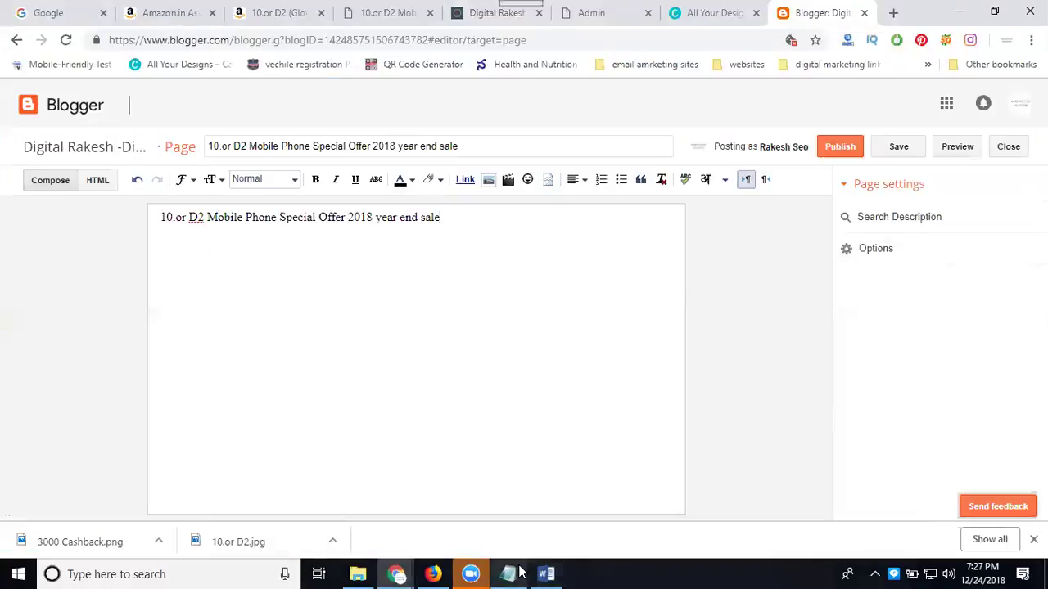
click(511, 573)
key(ctrl+a)
key(ctrl+c)
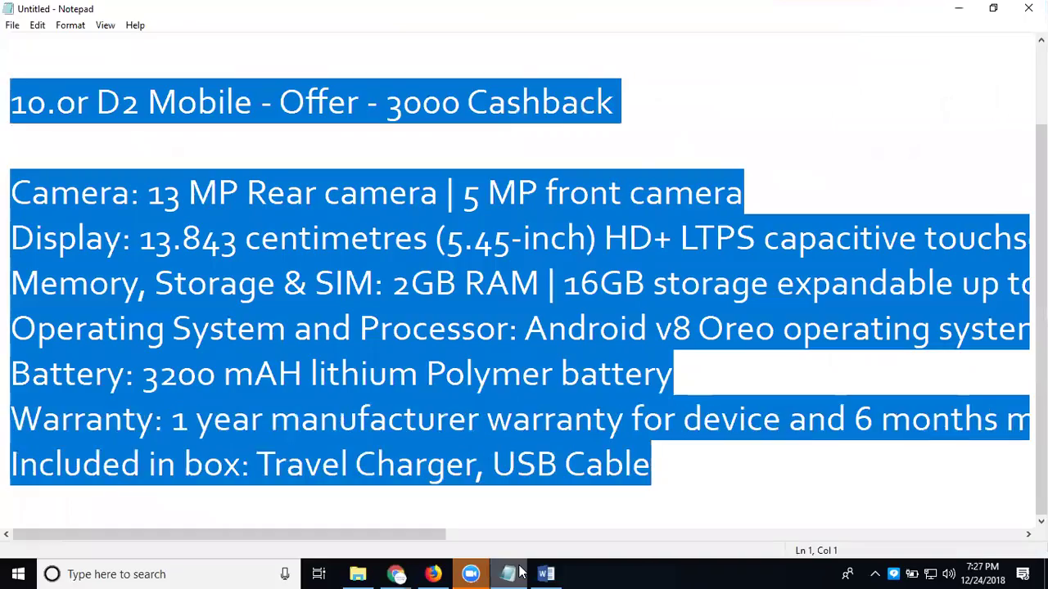
click(521, 573)
key(ctrl+a)
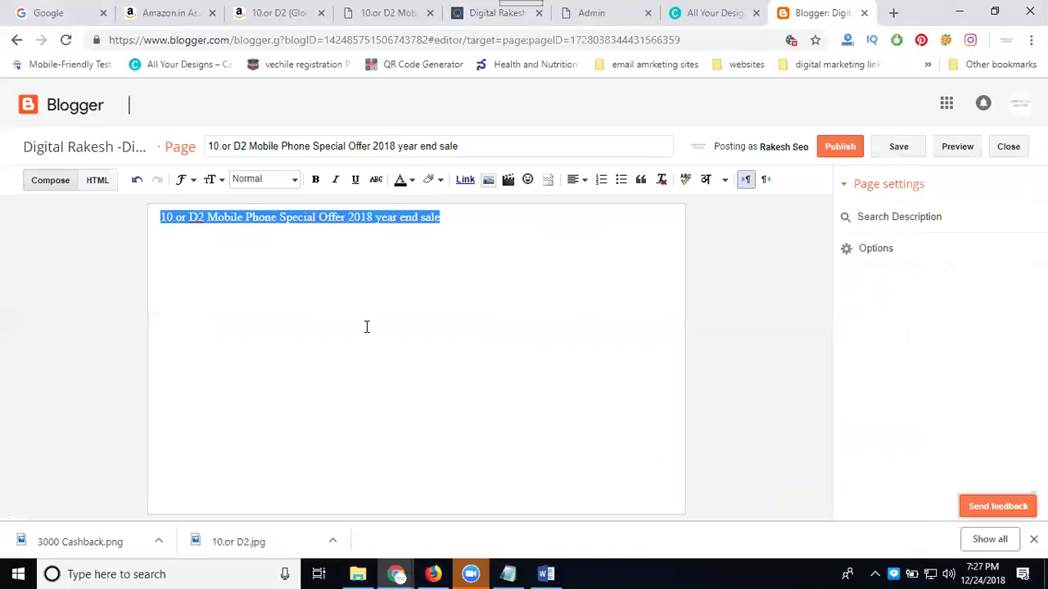
key(ctrl+v)
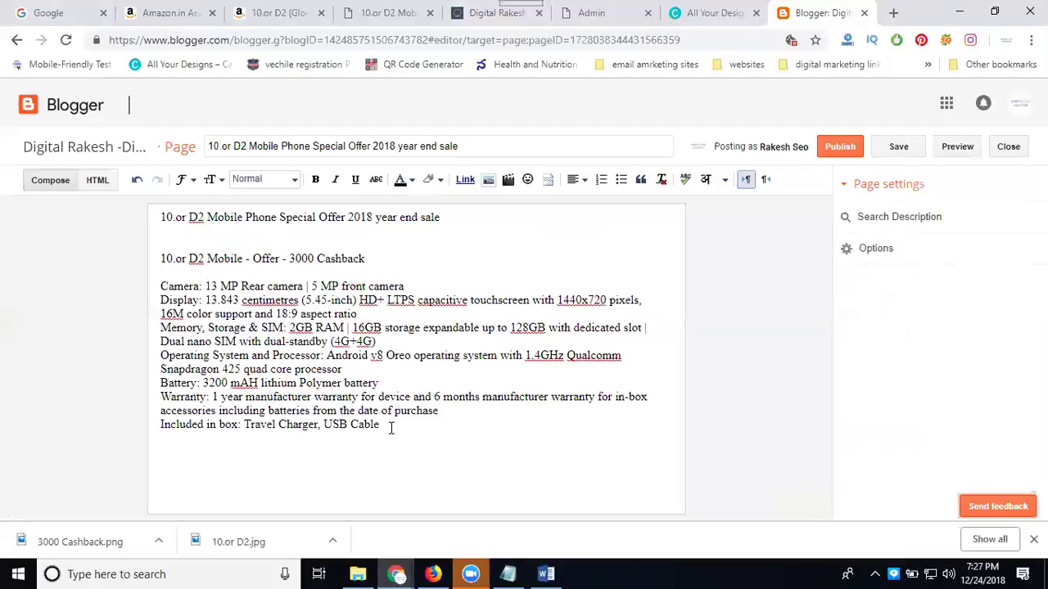
Step: Copy the image link's HTML code from Amazon Associates and append it to the end of the Blogger page's HTML, then return to Compose view
click(96, 181)
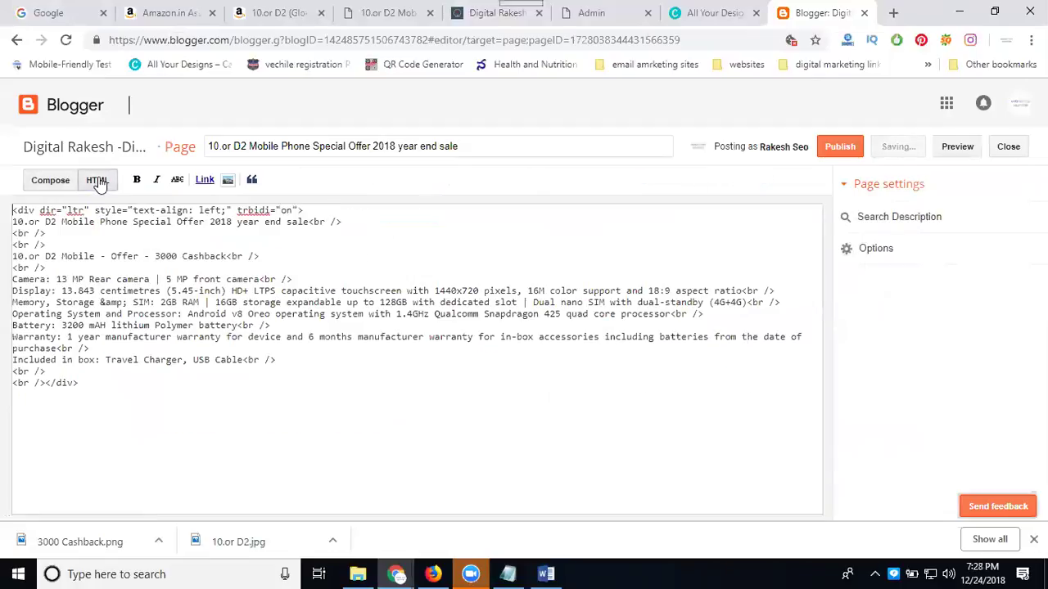
click(163, 17)
scroll(330, 215, down, 5)
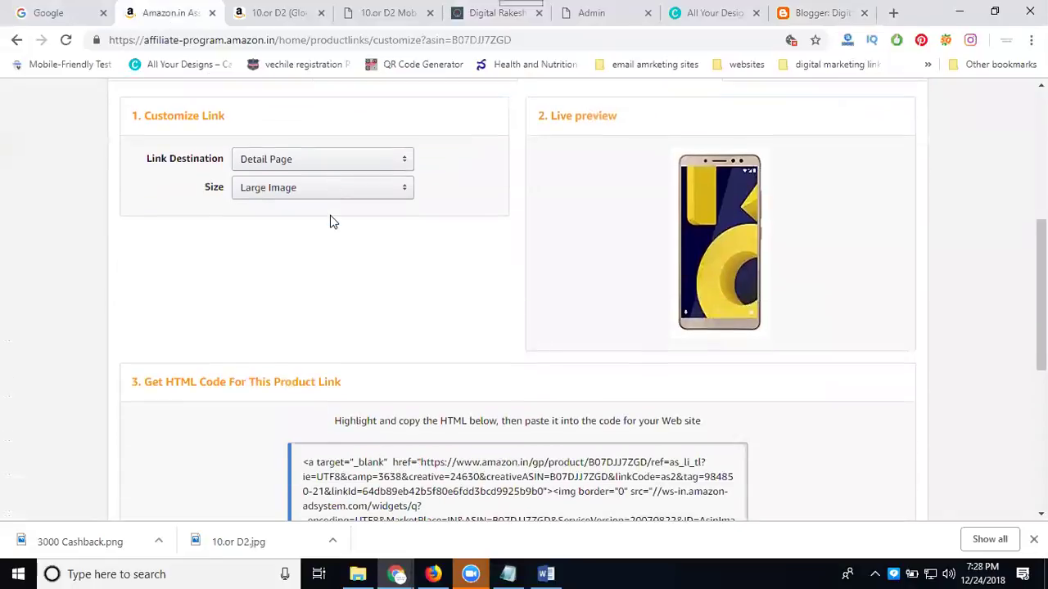
click(357, 326)
key(ctrl+c)
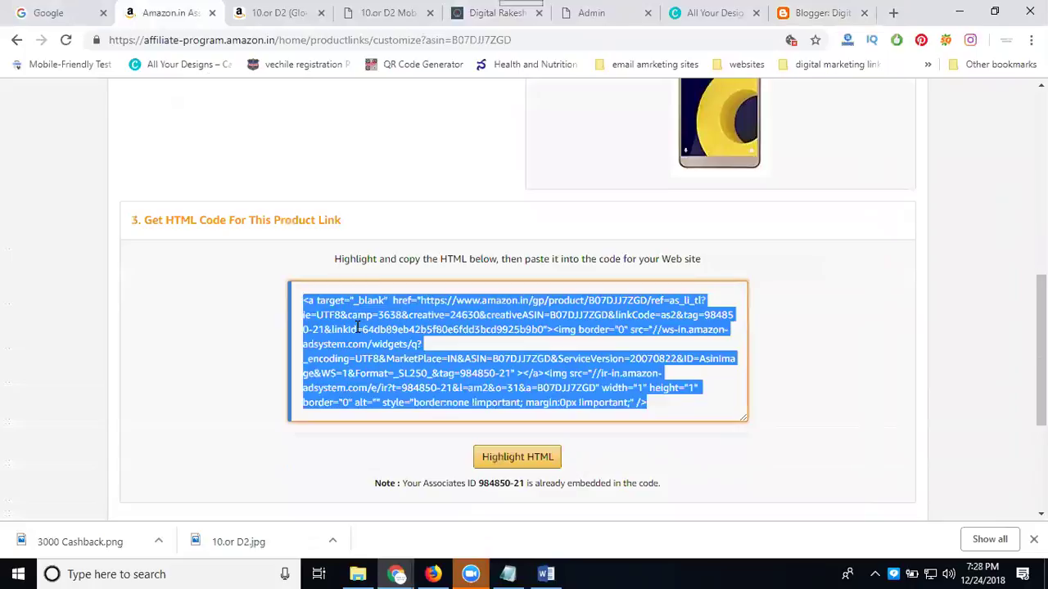
click(782, 13)
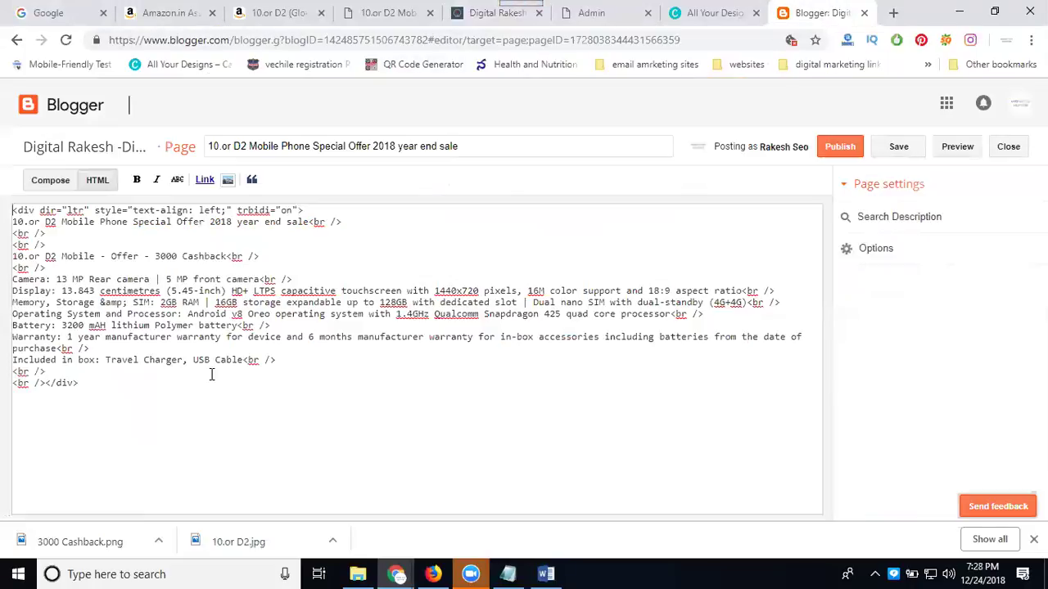
click(98, 409)
key(ctrl+v)
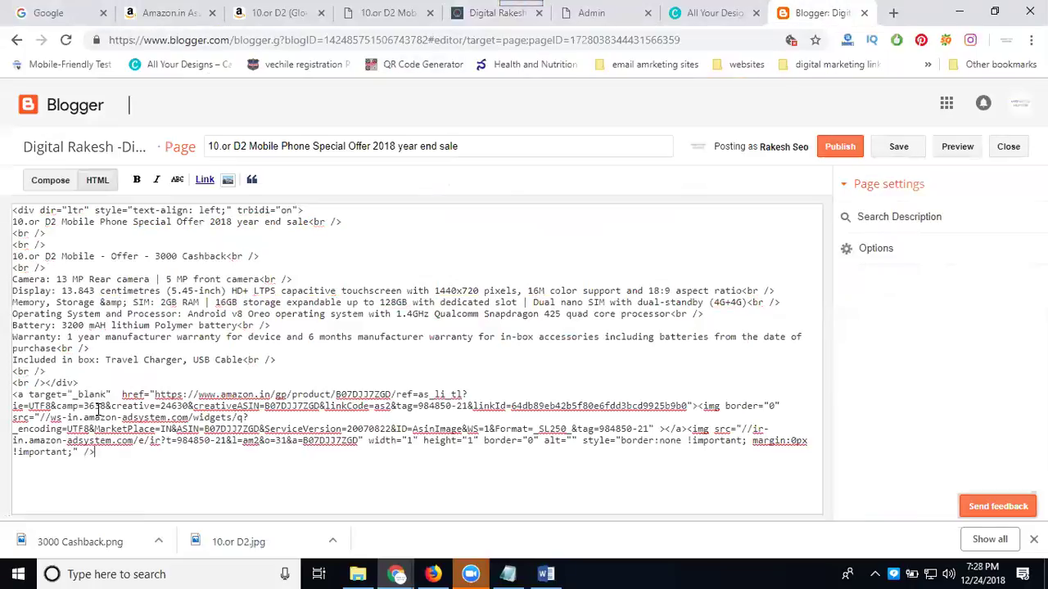
click(49, 181)
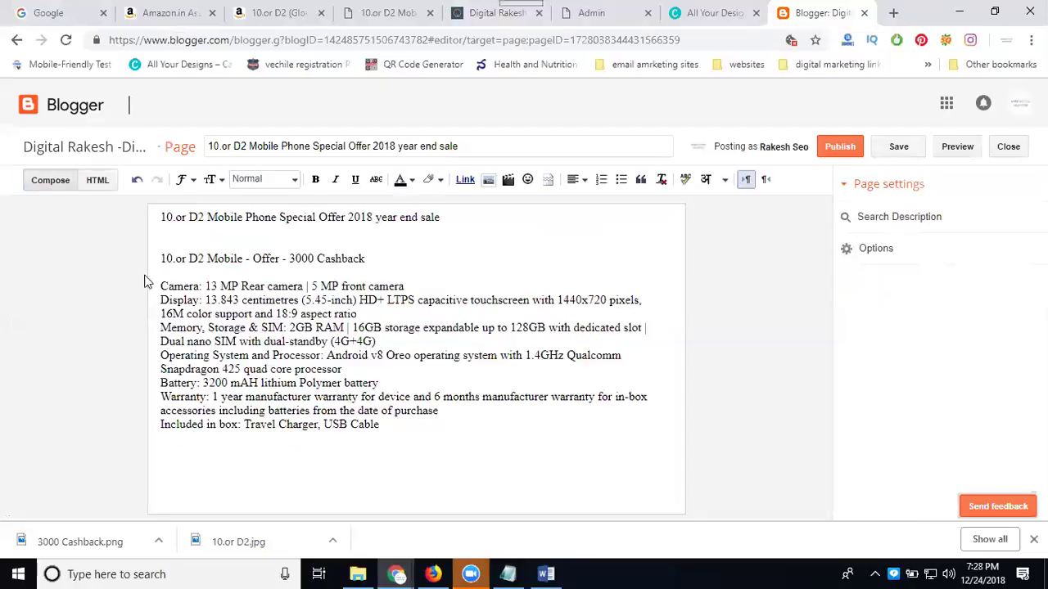
Step: Add the line "For Sale Click Image" below the "Included in box" text and set its font size to Large
key(Return)
key(Return)
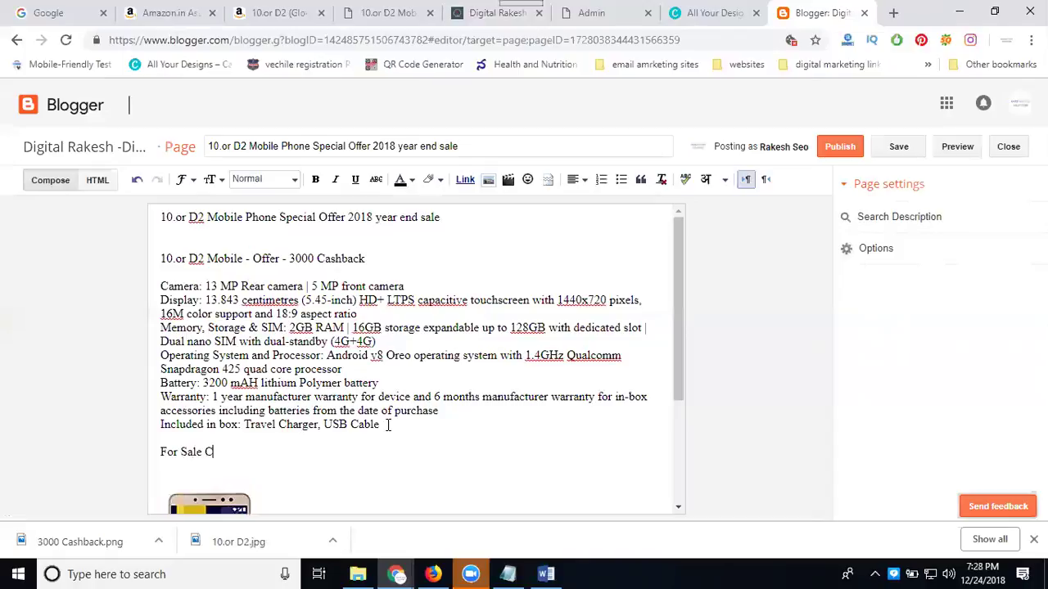
text(For Sale Click Image)
shift+click(147, 458)
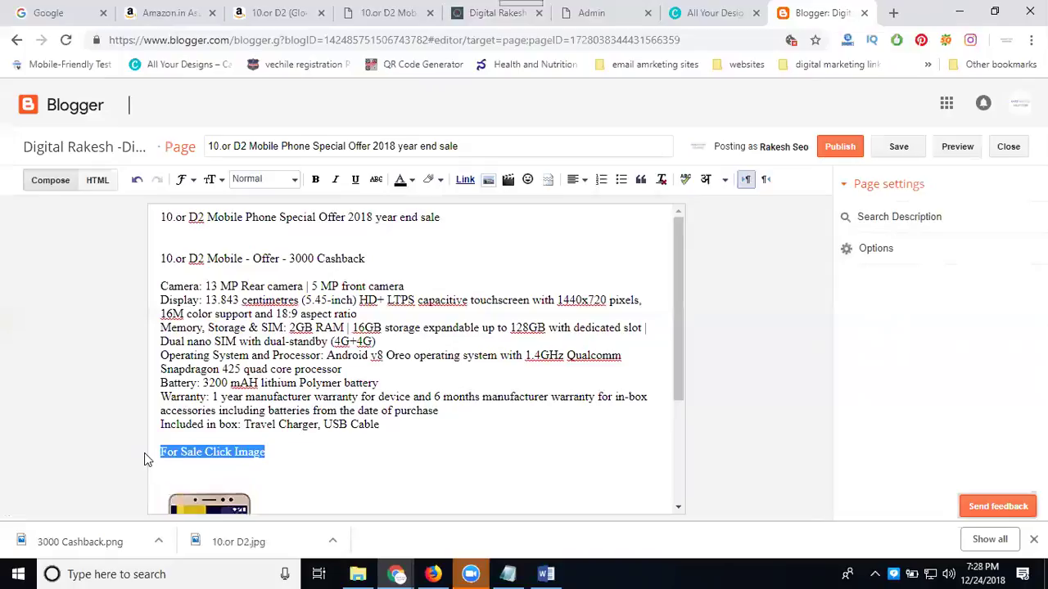
click(210, 180)
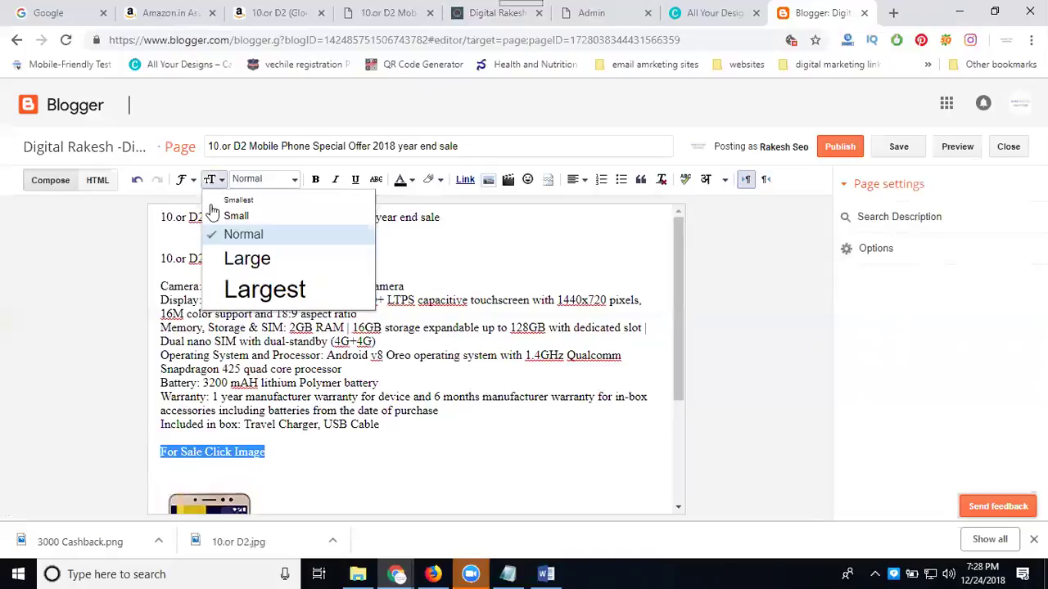
click(221, 259)
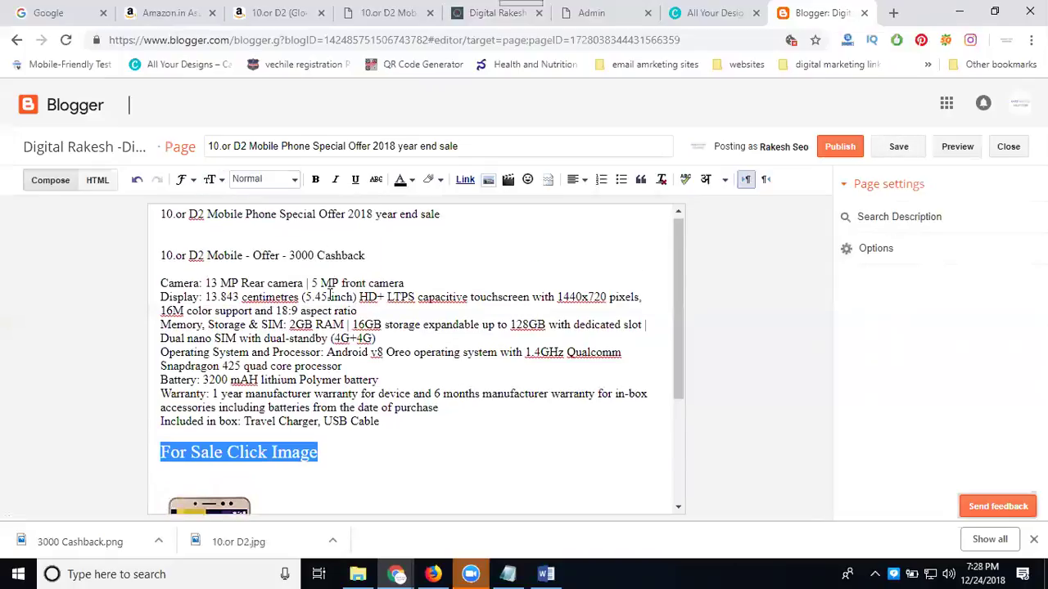
Step: Set the size of the embedded phone image to Large
scroll(327, 307, down, 2)
click(201, 378)
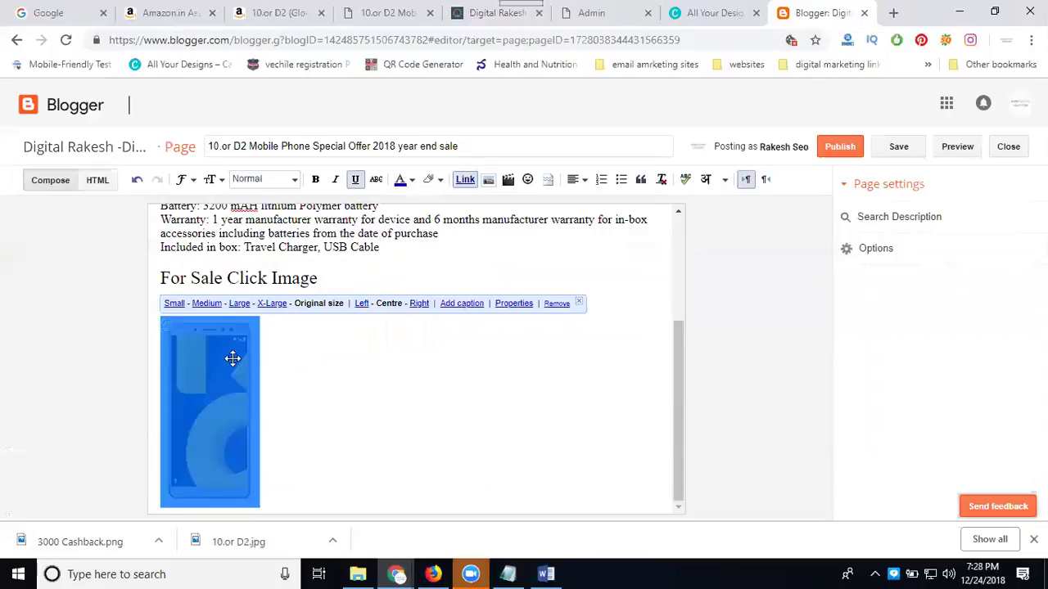
click(239, 304)
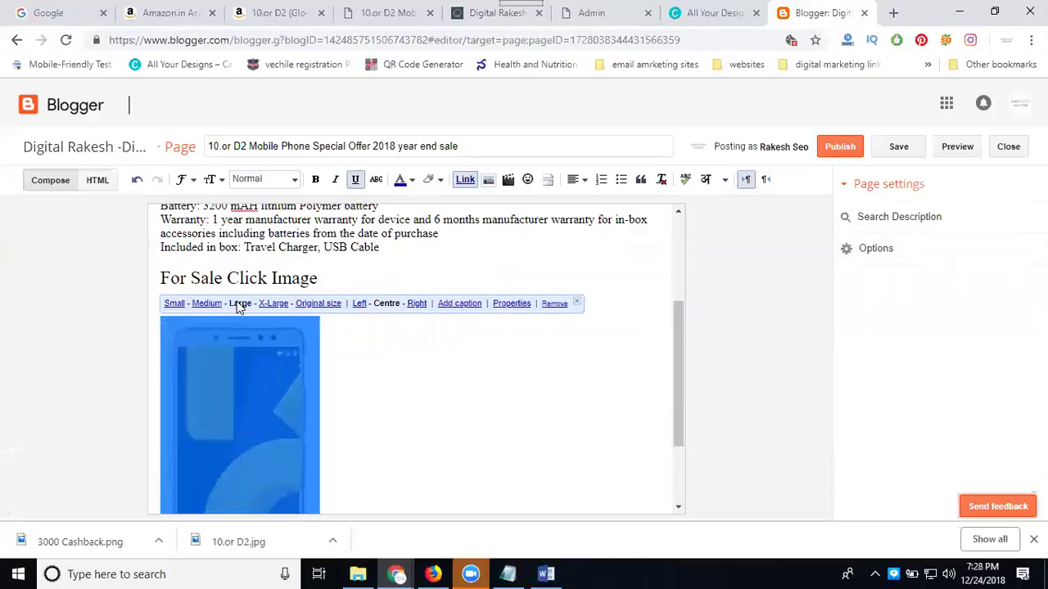
click(368, 370)
scroll(653, 369, up, 1)
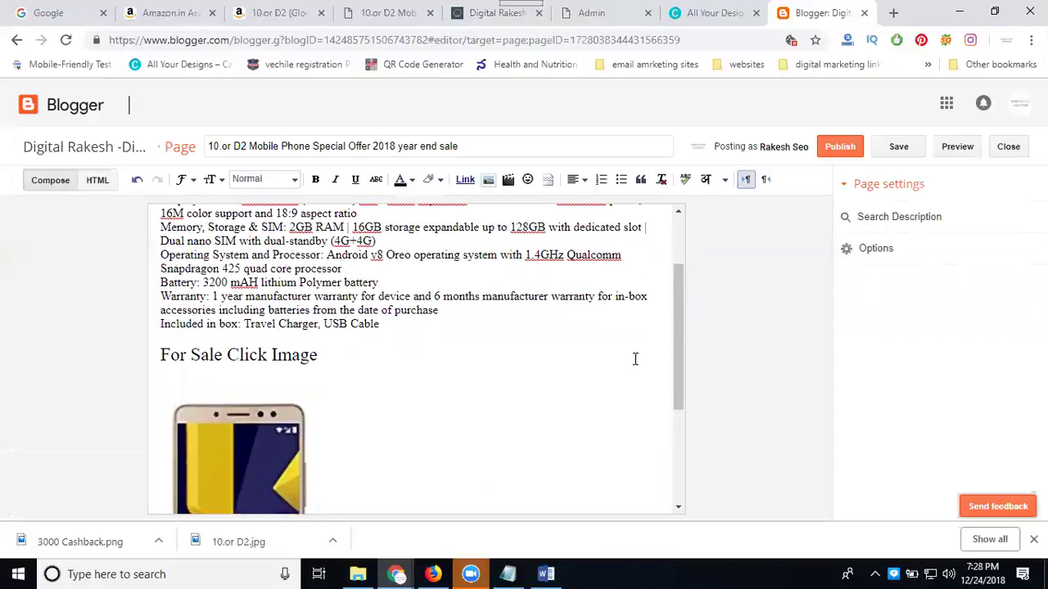
Step: Set the page's search description to "10.or D2 Mobile Phone Special Offer 2018 year end sale" and publish the page
triple_click(403, 151)
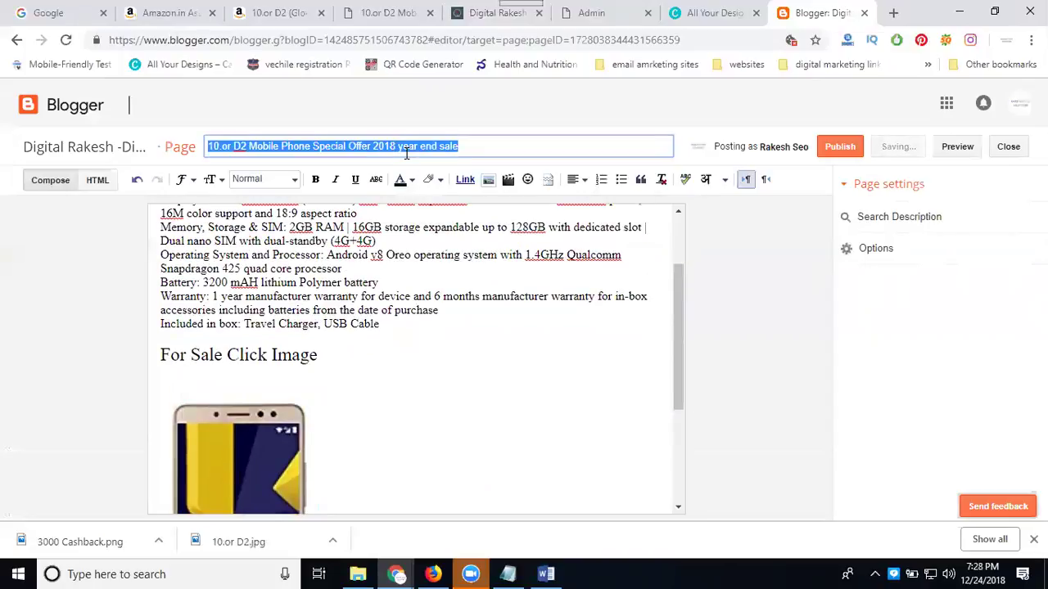
click(901, 224)
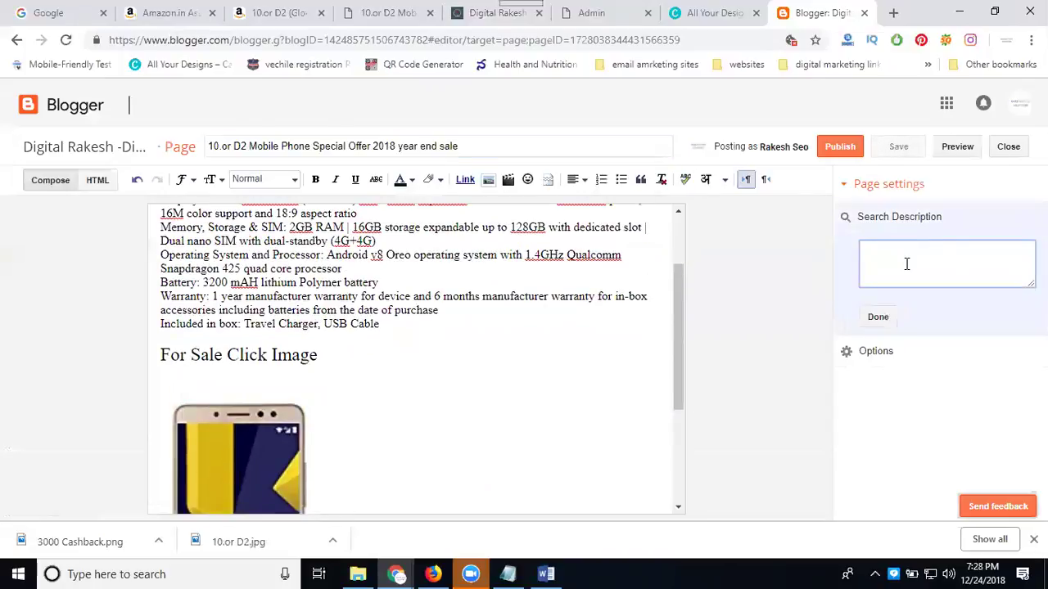
text(10.or D2 Mobile Phone Special Offer 2018 year end sale)
click(879, 318)
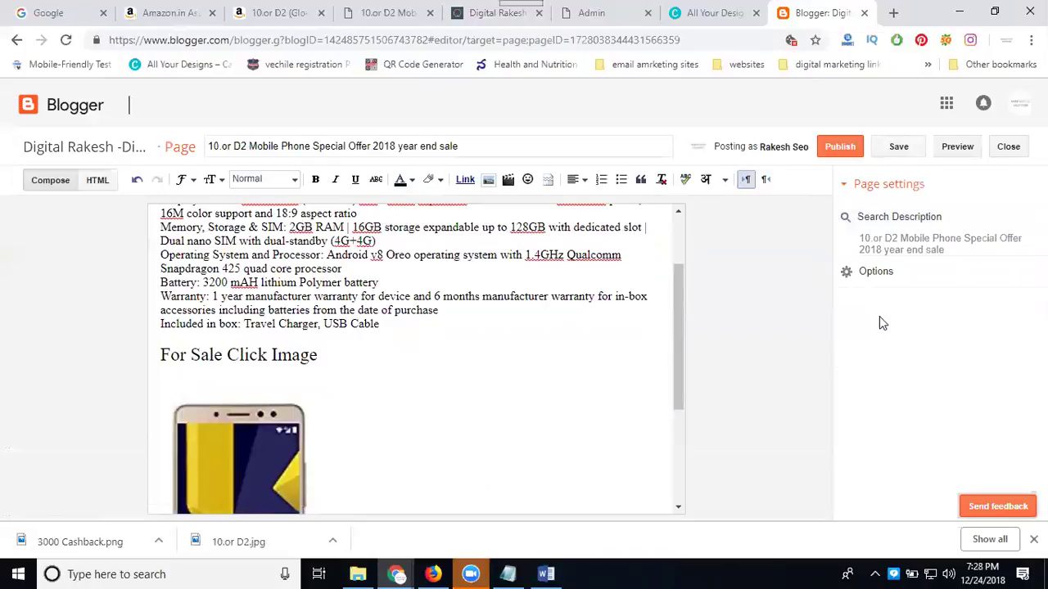
scroll(496, 323, up, 3)
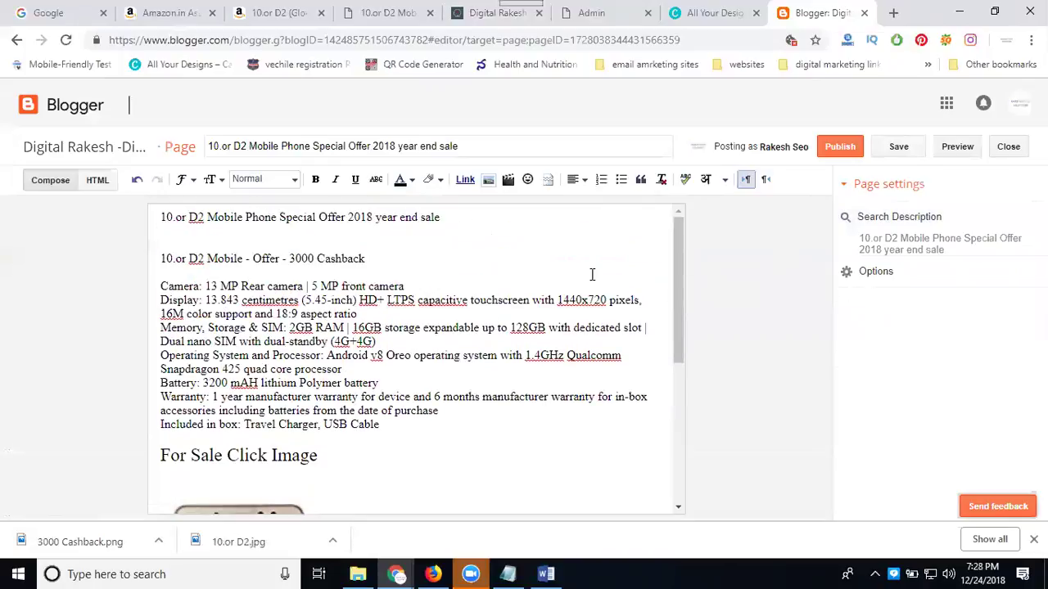
click(836, 152)
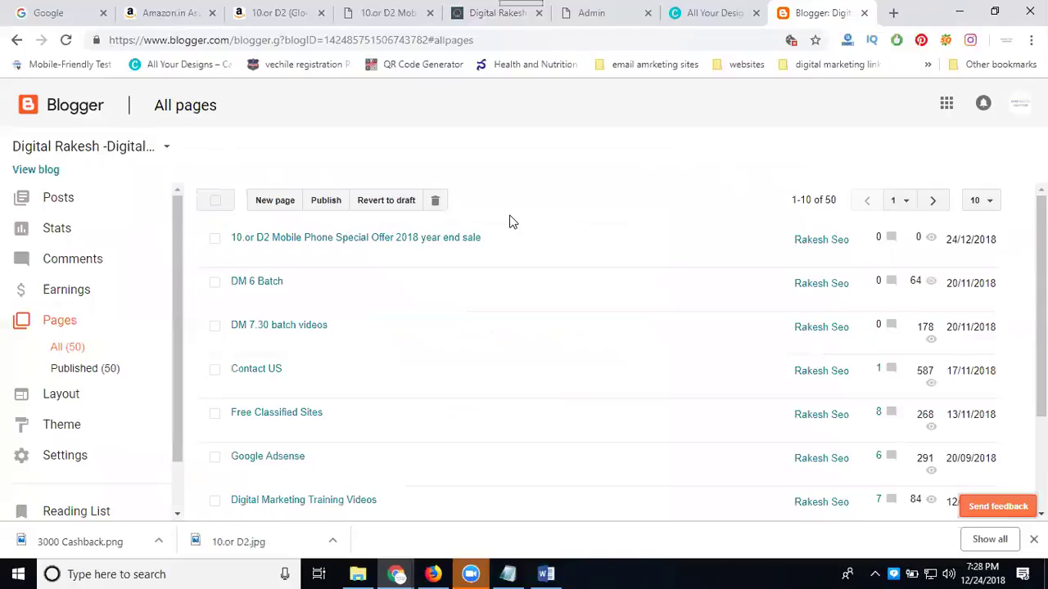
Step: Add an HTML/JavaScript gadget to the blog layout section that holds the Follow gadget
click(82, 400)
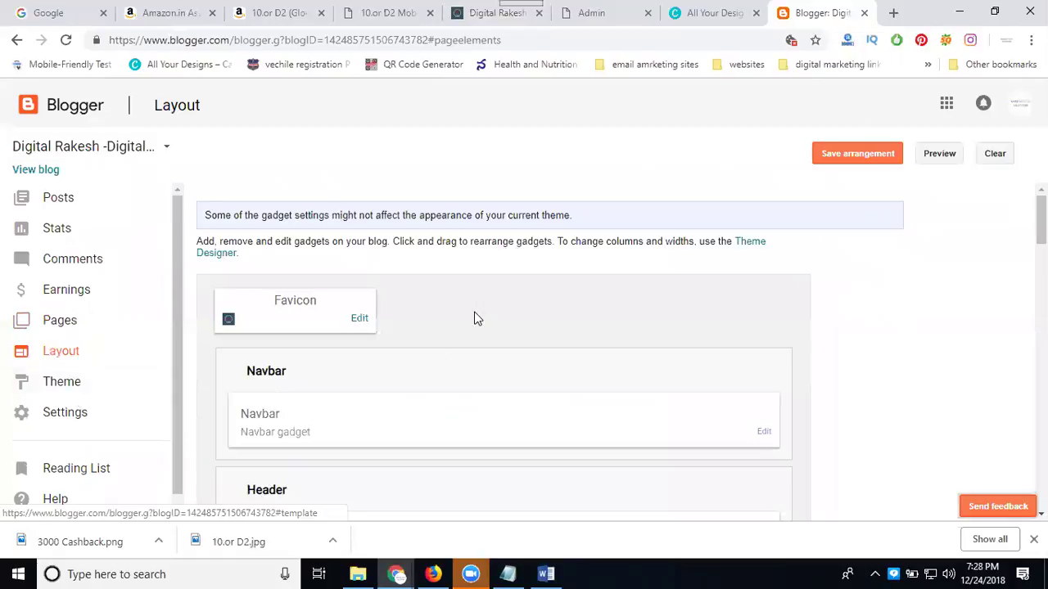
scroll(477, 318, down, 8)
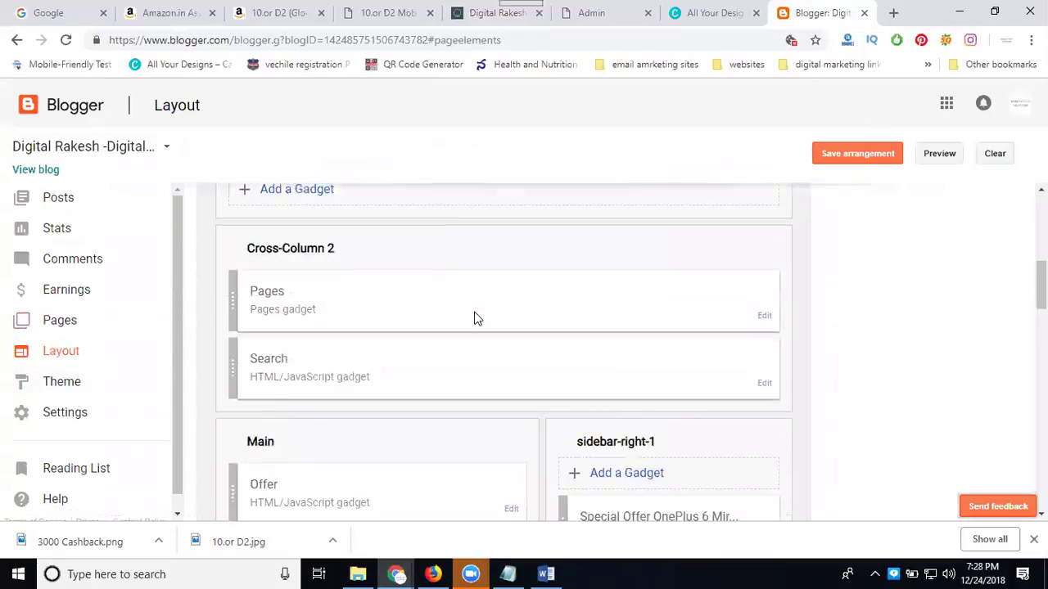
scroll(479, 318, down, 8)
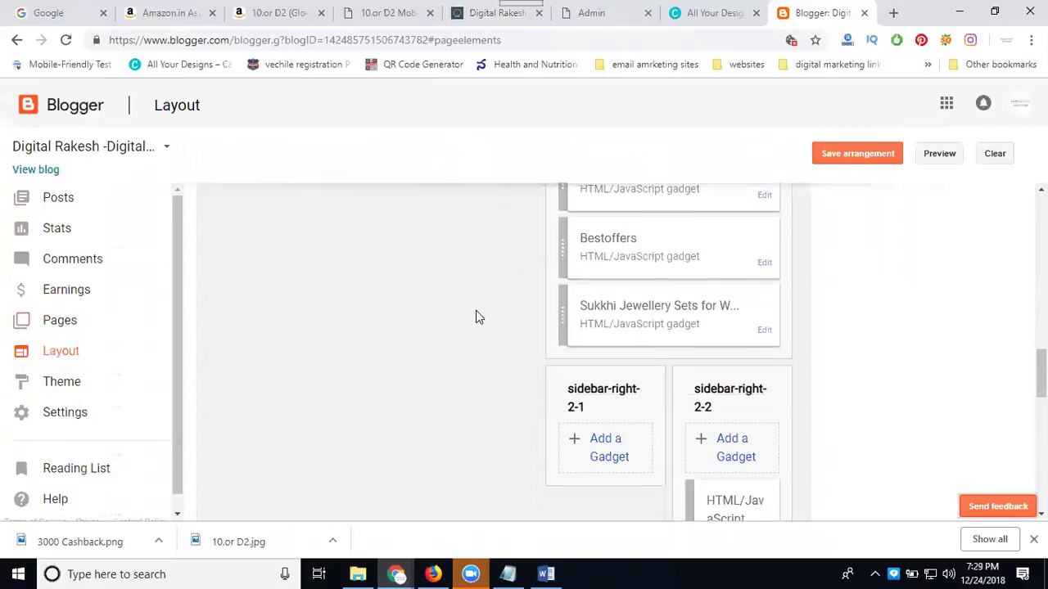
scroll(477, 316, down, 4)
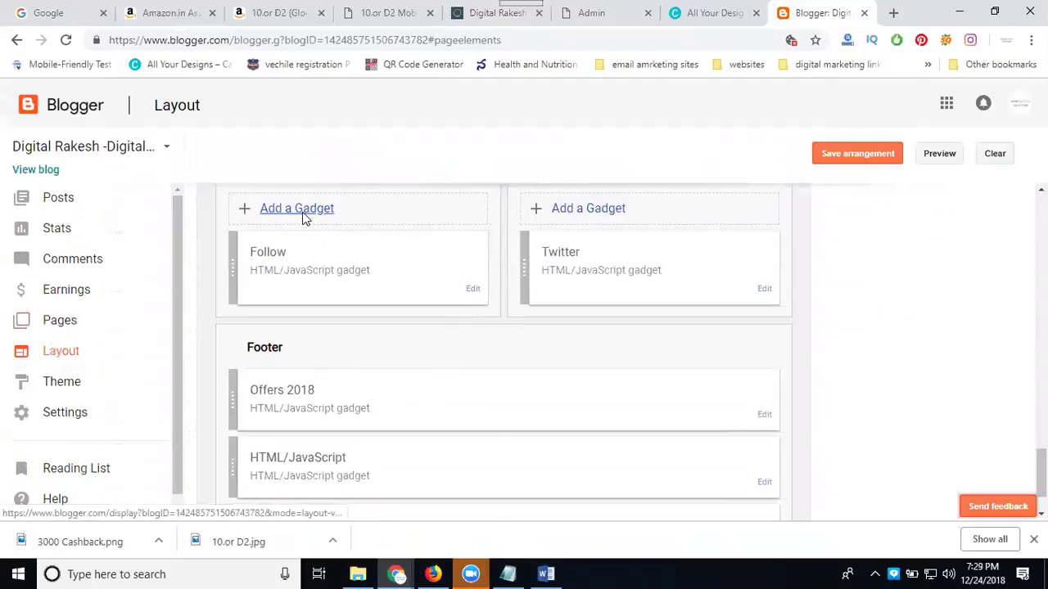
click(296, 209)
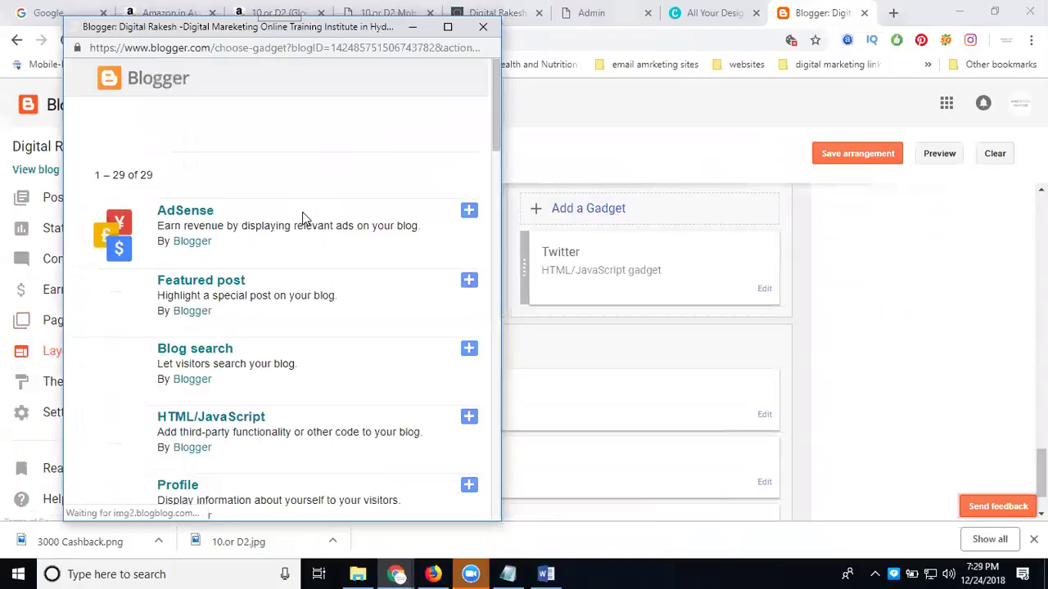
click(469, 420)
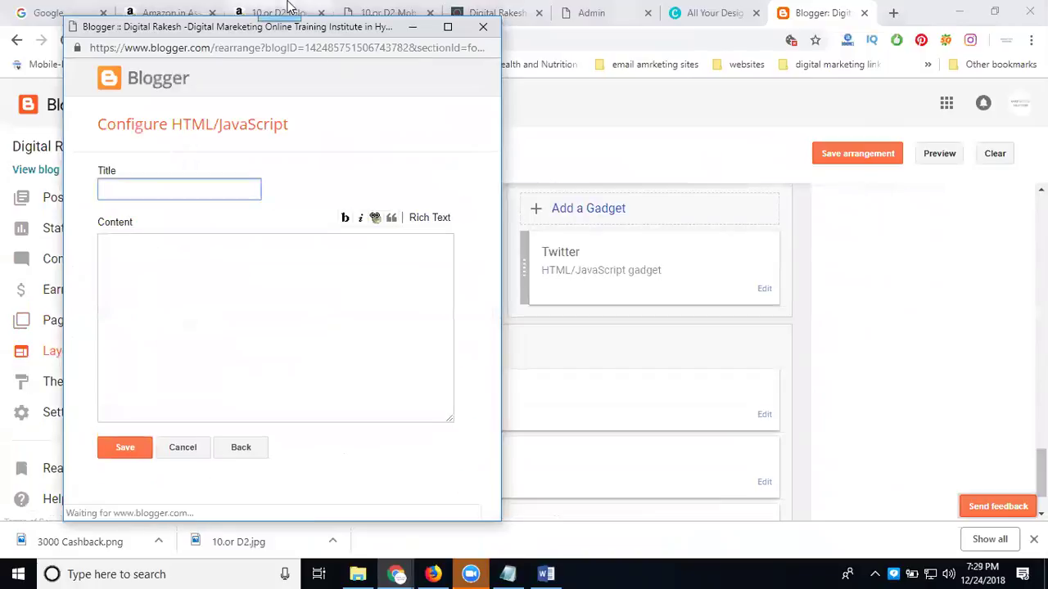
Step: Fill the new gadget's content with the 10.or D2 image link's HTML code from Amazon Associates
click(182, 13)
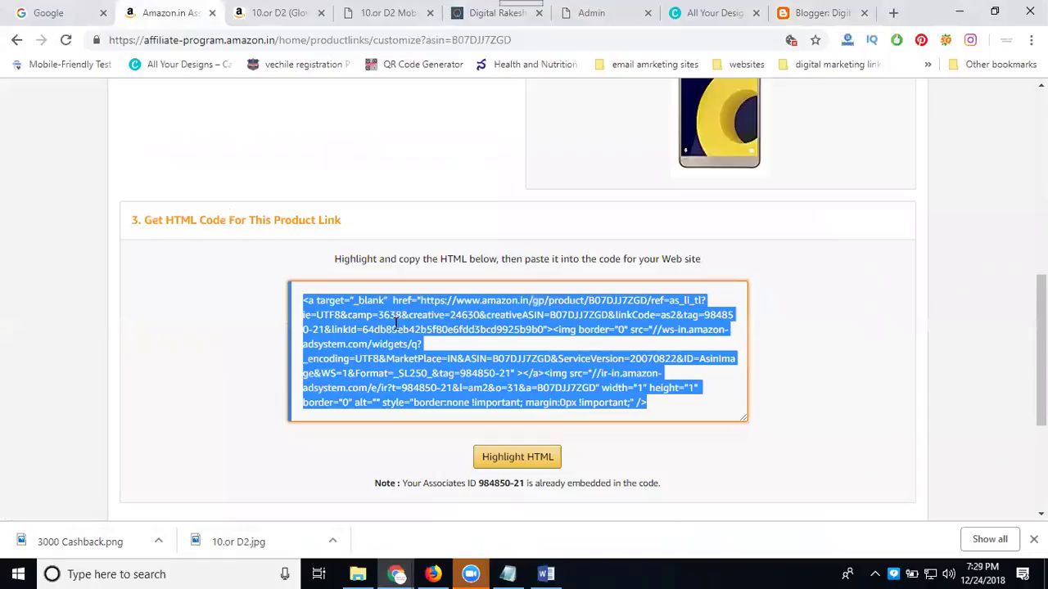
click(396, 574)
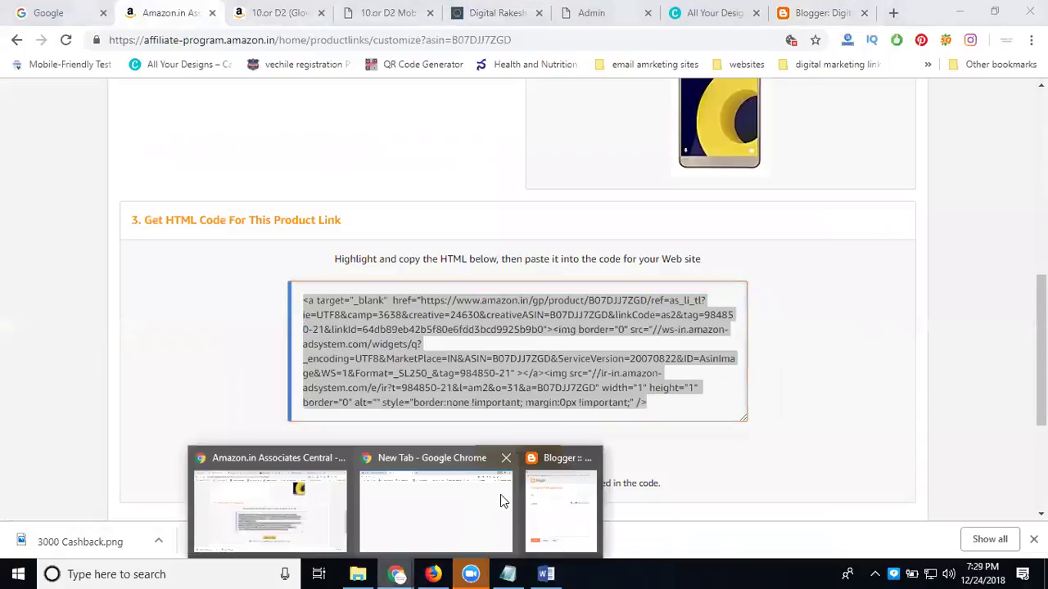
click(547, 501)
click(218, 287)
text(<a target="_blank" href="https://www.amazon.in/gp/product/B07DJJ7ZGD/ref=as_li_tl?ie=UTF8&camp=3638&creative=24630&creativeASIN=B07DJJ7ZGD&linkCode=as2&tag=984850-21&linkId=64db89eb42b5f80e6fdd3bcd9925b9b0"><img border="0" src="//ws-in.amazon-adsystem.com/widgets/q?_encoding=UTF8&MarketPlace=IN&ASIN=B07DJJ7ZGD&ServiceVersion=20070822&ID=AsinImage&WS=1&Format=_SL250_&tag=984850-21" ></a><img src="//ir-in.amazon-adsystem.com/e/ir?t=984850-21&l=am2&o=31&a=B07DJJ7ZGD" width="1" height="1" border="0" alt="" style="border:none !important; margin:0px !important;" />)
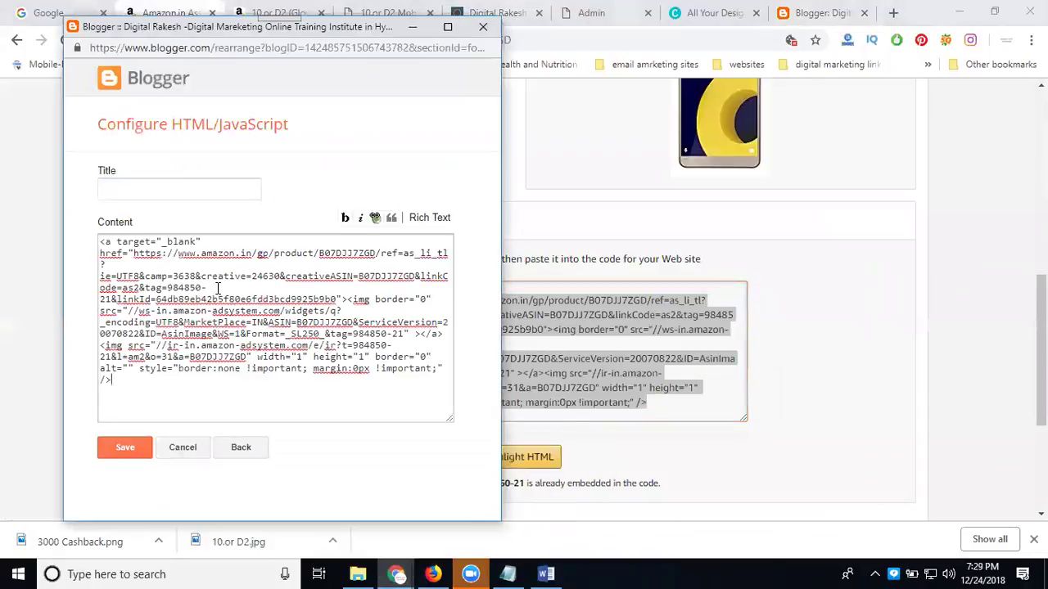
Step: Title the gadget "10.or D2 Mobile - Offer - 3000 Cashback" with the line copied from the Notepad notes, and save it
click(507, 574)
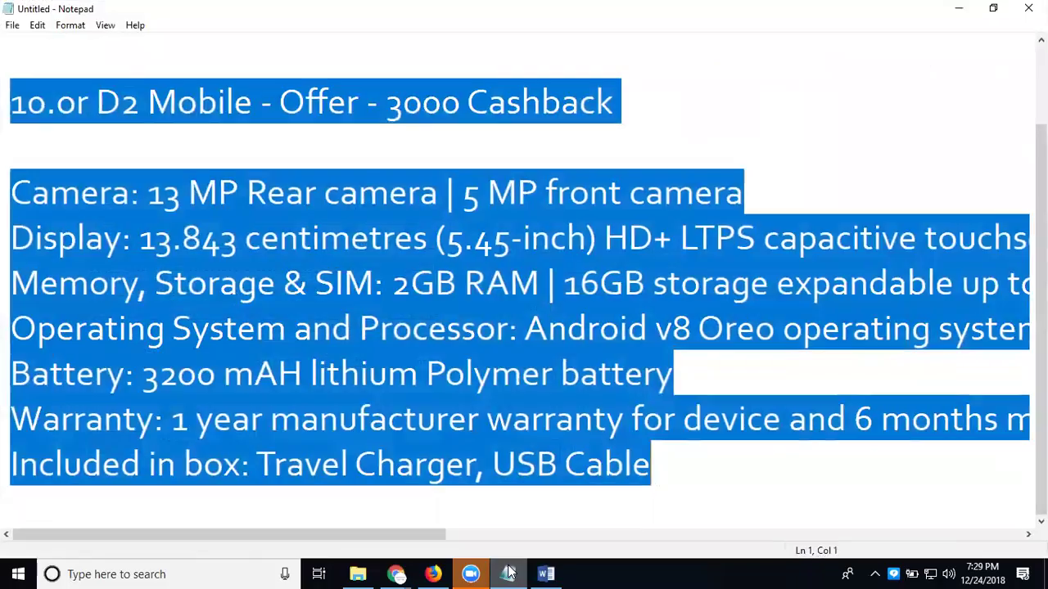
scroll(446, 121, up, 1)
click(465, 57)
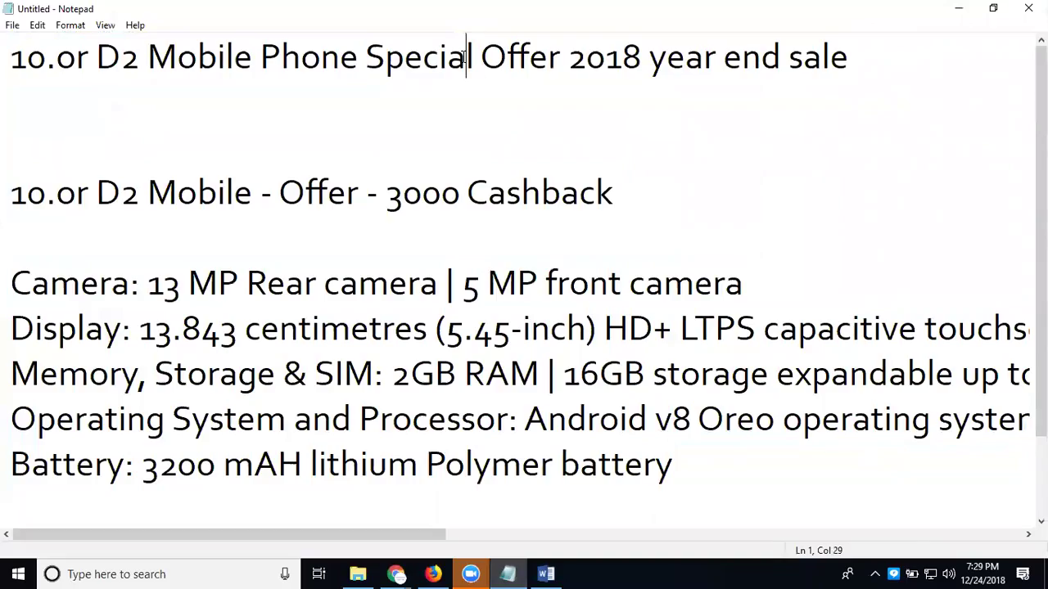
drag(859, 49, 7, 77)
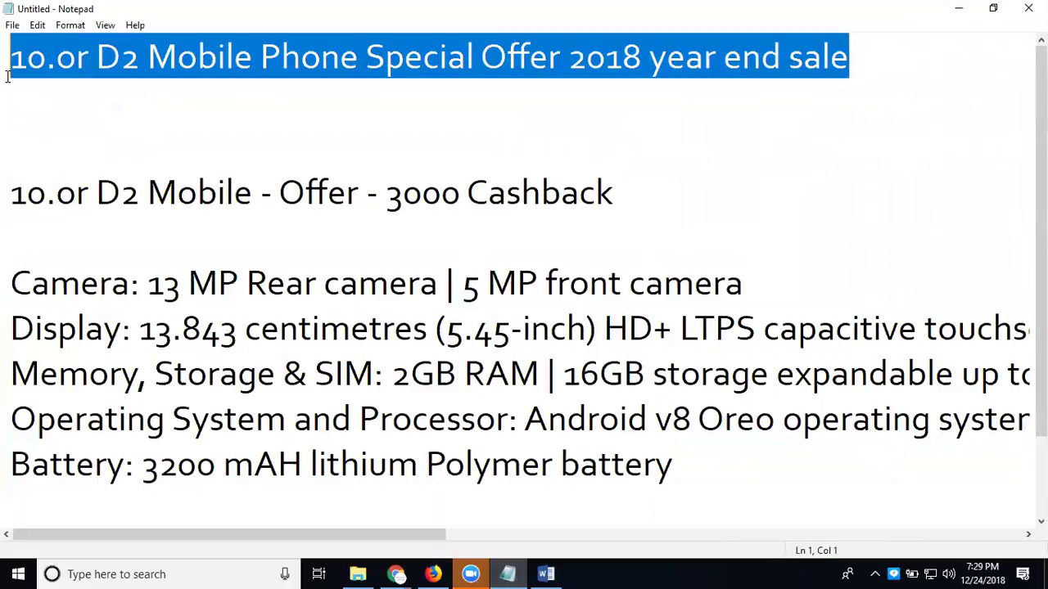
drag(655, 205, 7, 193)
key(ctrl+c)
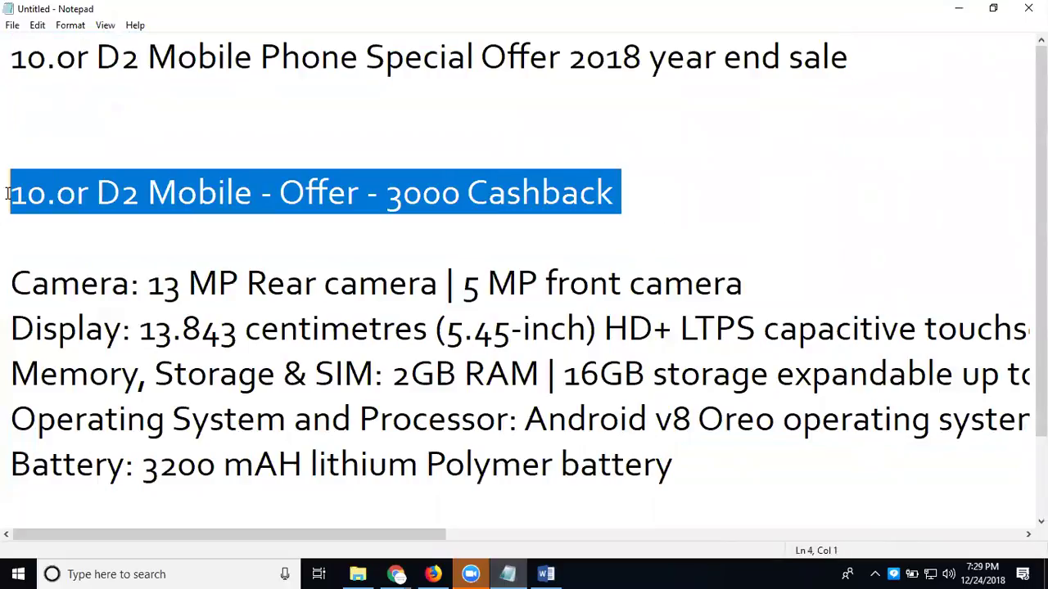
click(957, 9)
click(205, 188)
key(ctrl+v)
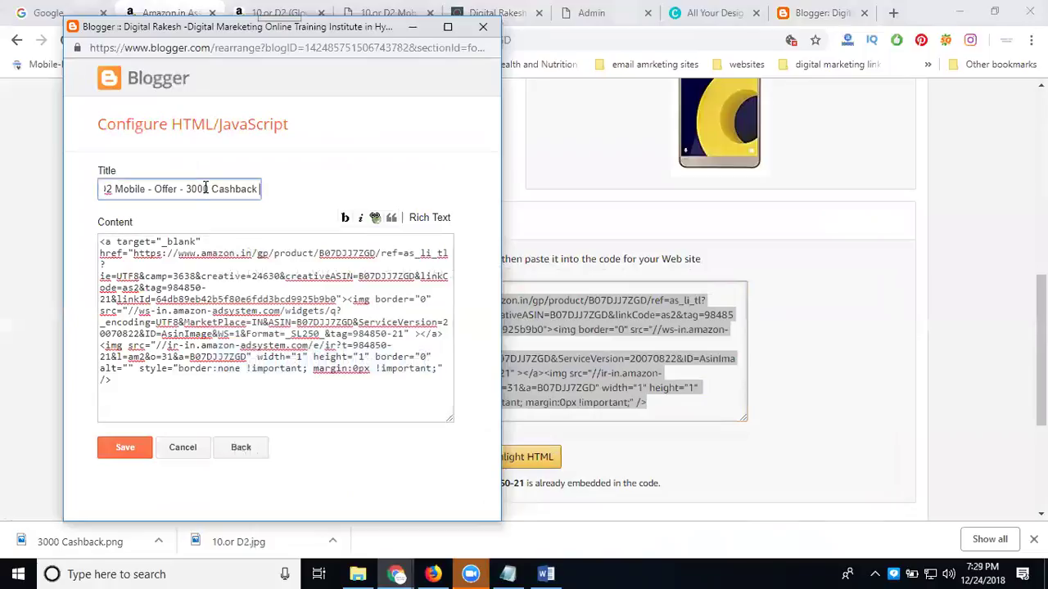
click(128, 443)
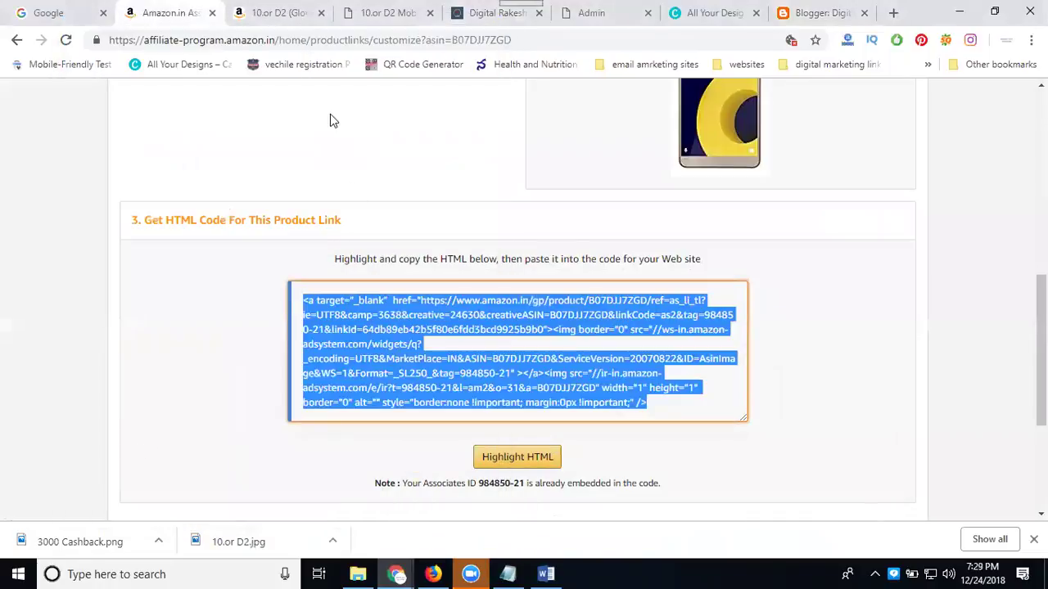
Step: Move the 10.or D2 Mobile offer gadget below the Follow gadget in the Blogger layout
click(813, 15)
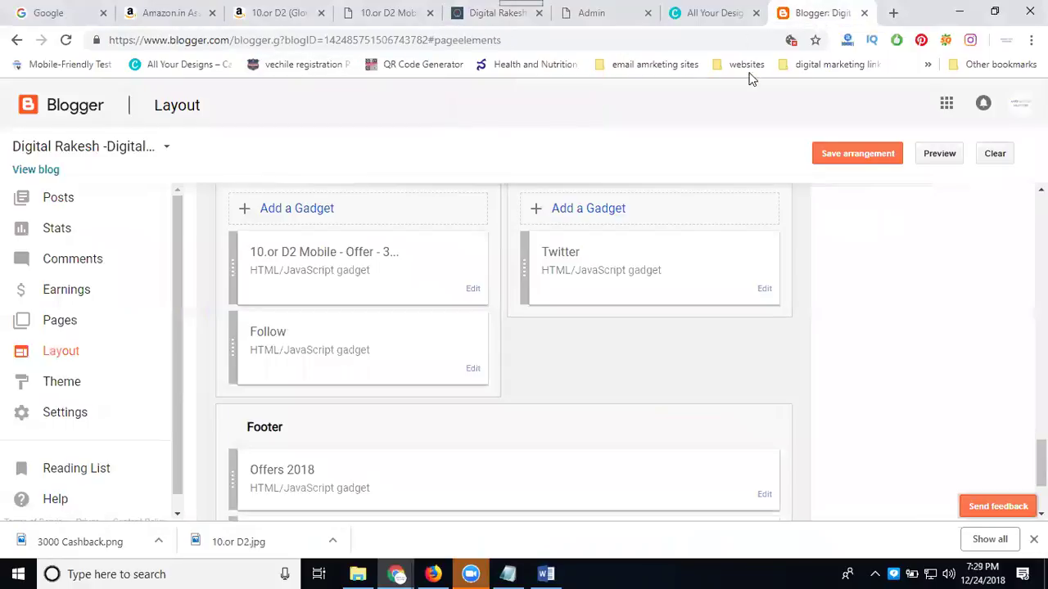
drag(297, 276, 293, 341)
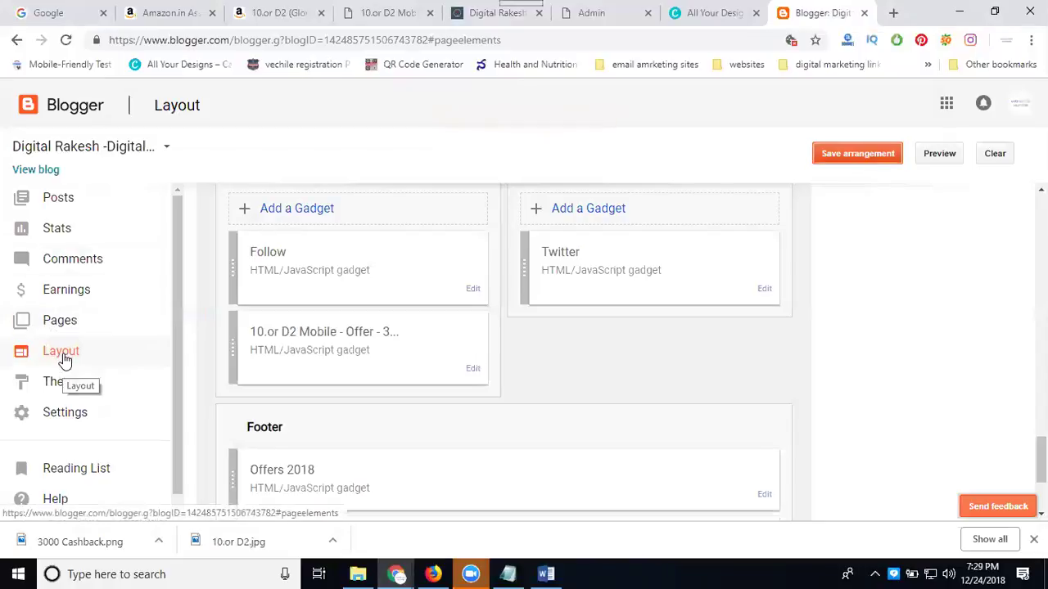
Step: Include the 10.or D2 Mobile Phone Special Offer page in the Pages gadget, then save the gadget and the layout arrangement
scroll(305, 389, up, 15)
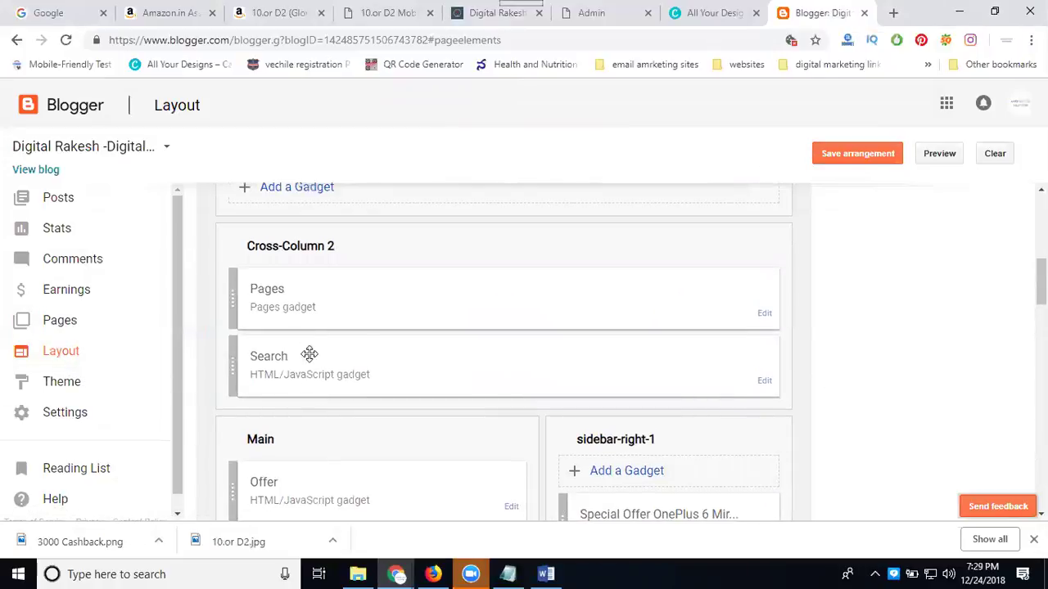
click(763, 316)
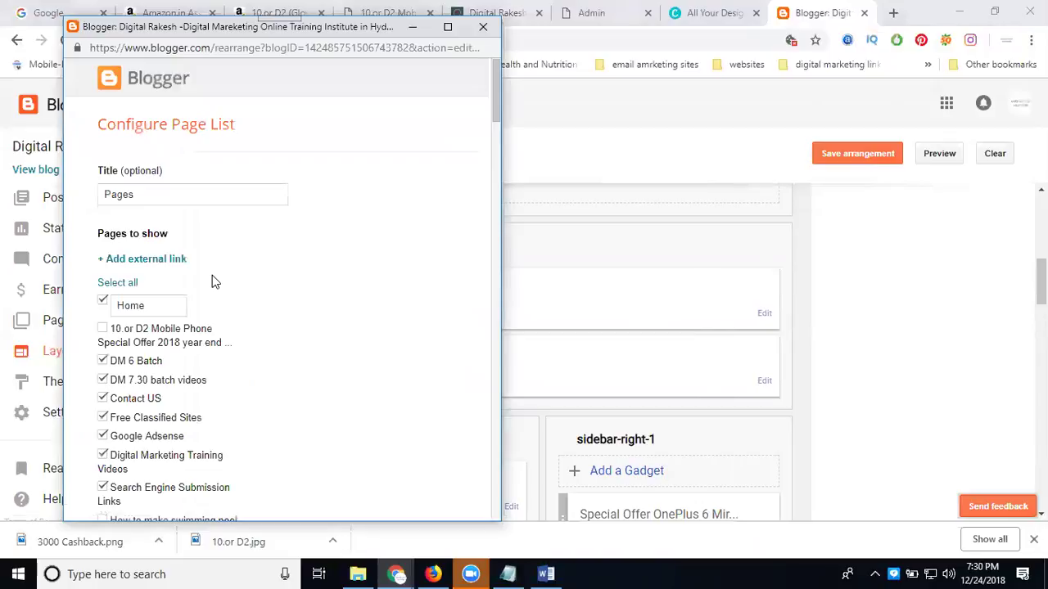
click(153, 333)
scroll(344, 341, down, 10)
scroll(343, 342, down, 10)
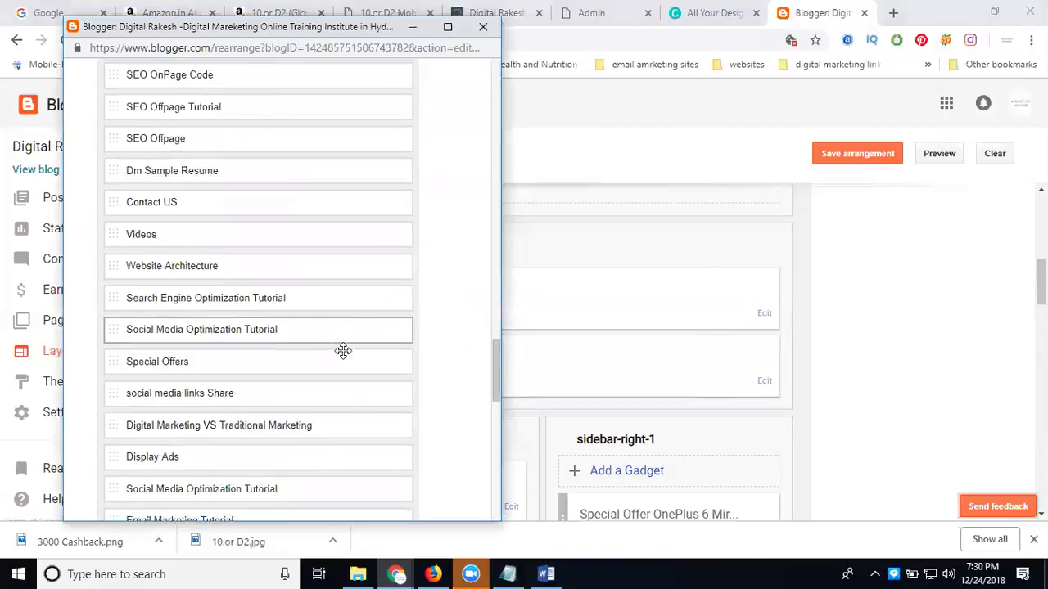
click(131, 482)
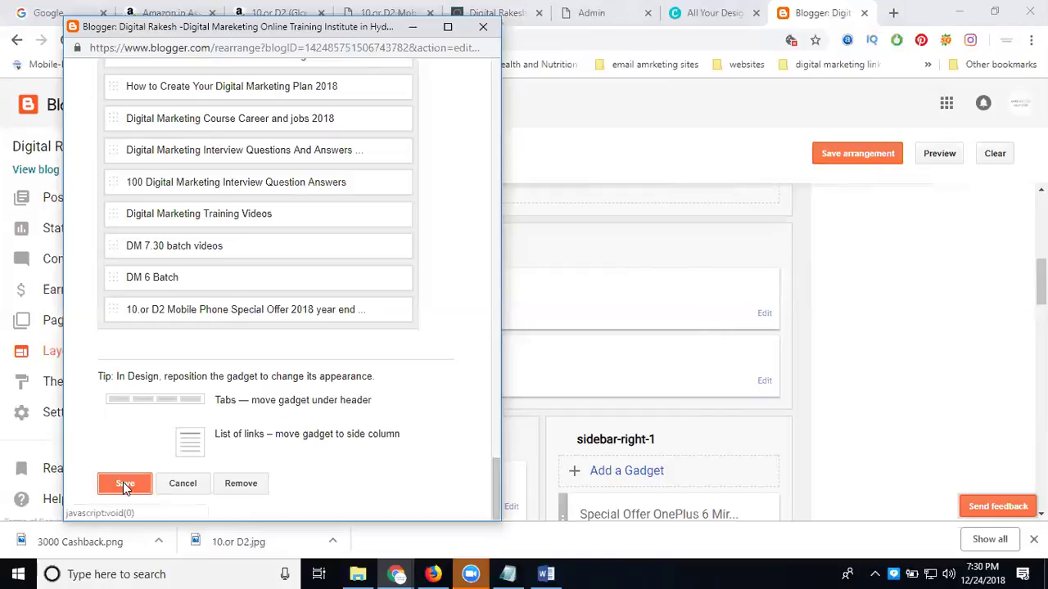
scroll(393, 327, up, 5)
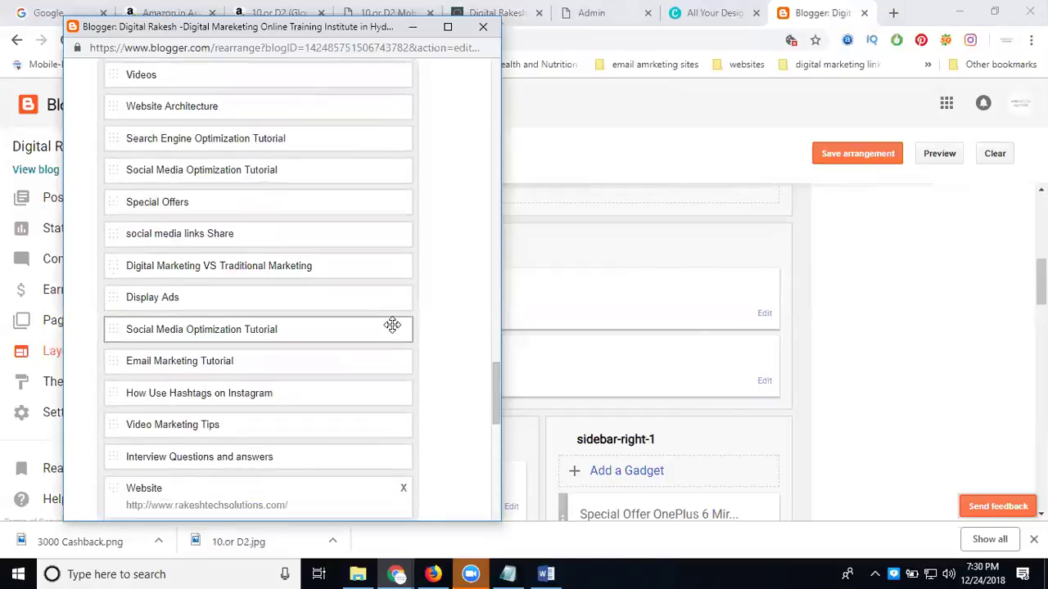
scroll(393, 327, up, 10)
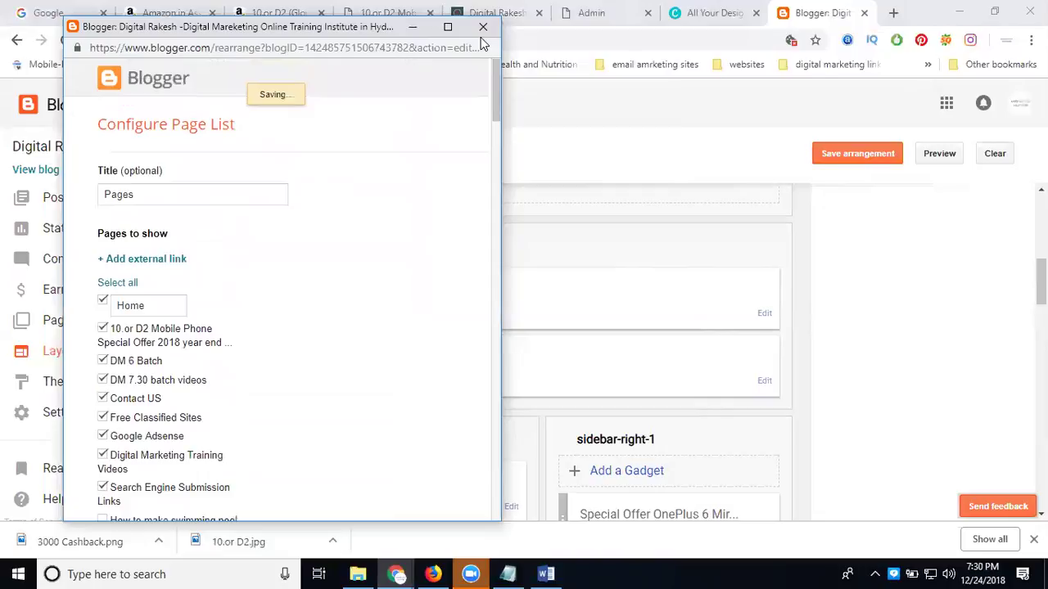
click(860, 162)
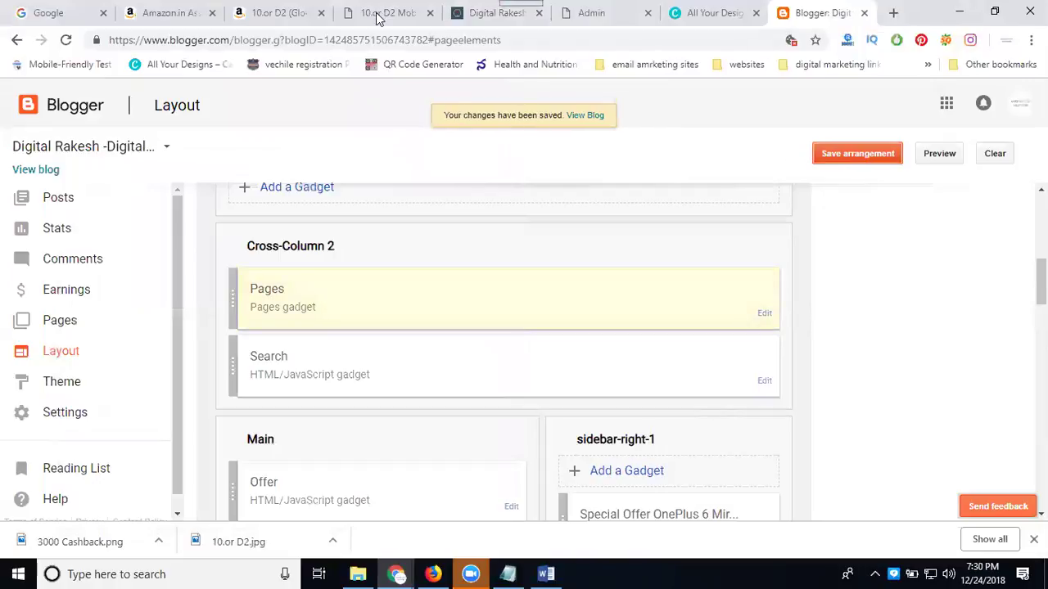
Step: Reload the live blog, open the 10.or D2 special offer page and check its specifications and linked phone image
click(491, 13)
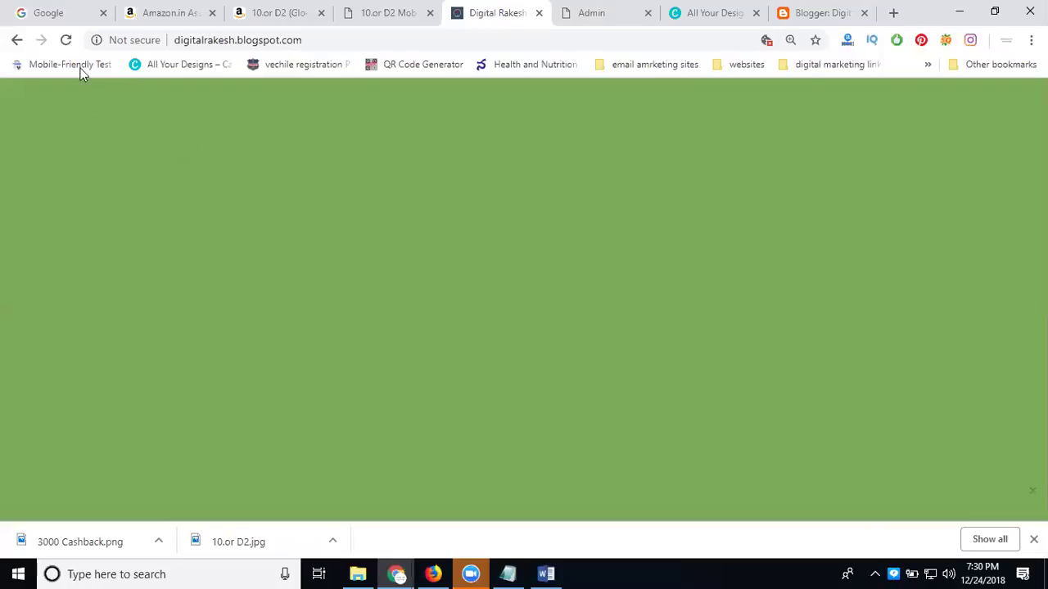
click(66, 40)
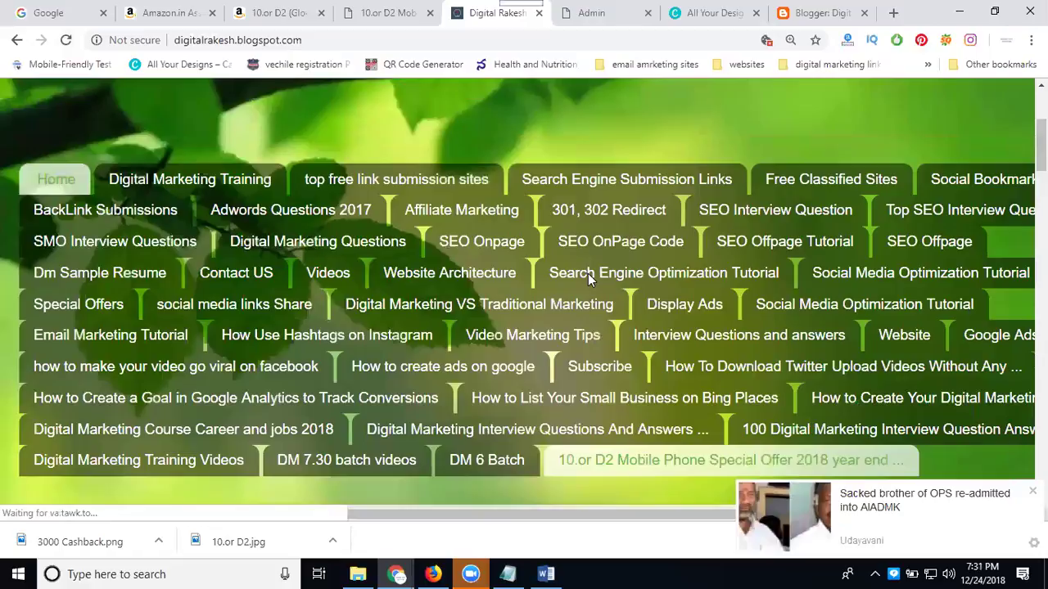
click(588, 463)
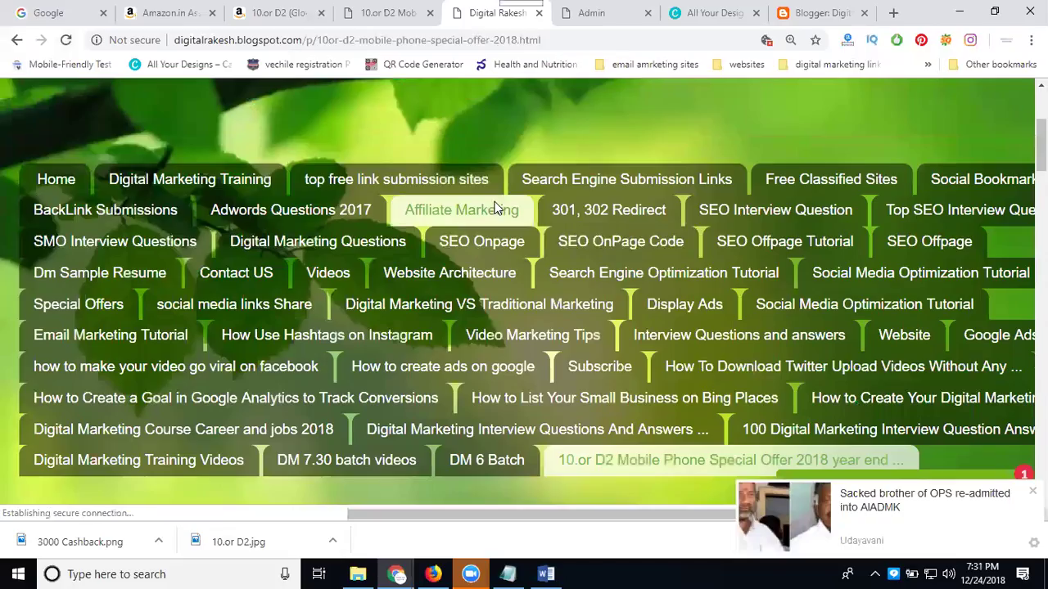
scroll(495, 210, down, 5)
scroll(287, 235, down, 4)
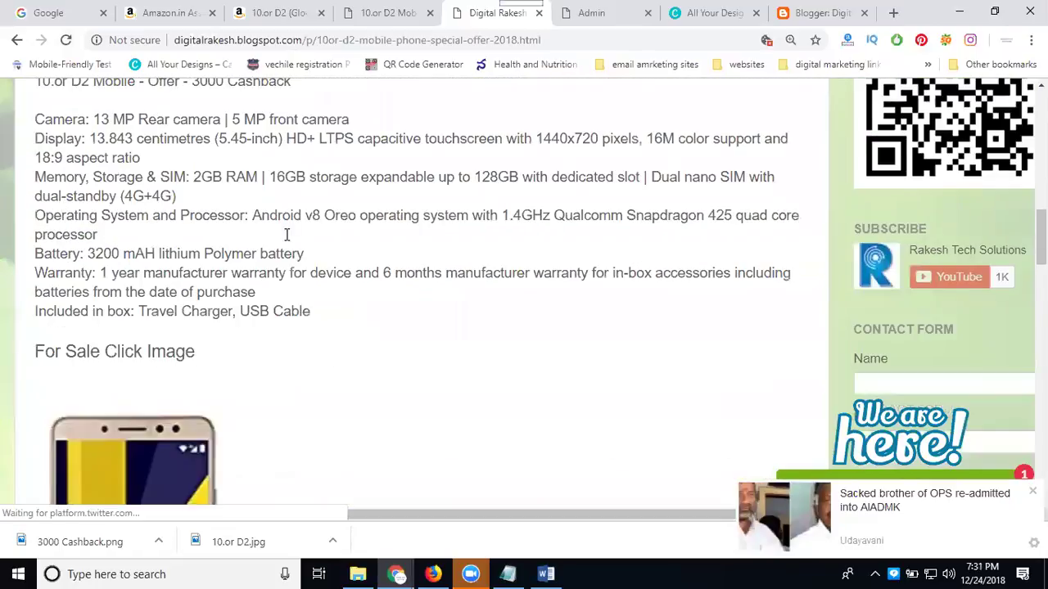
scroll(145, 323, down, 3)
mouse_move(138, 332)
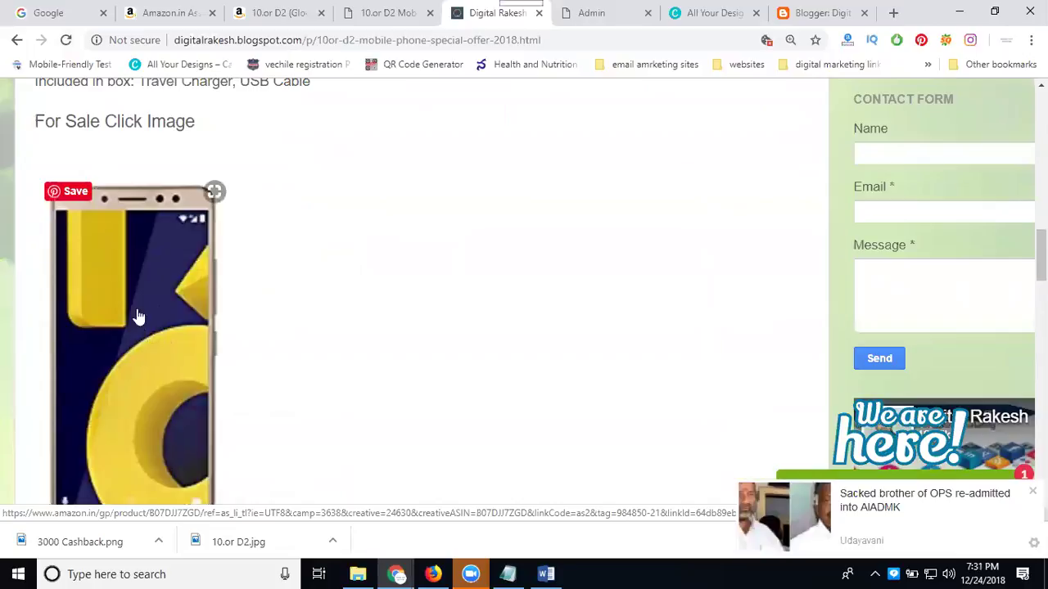
Step: Examine the live 10.or D2 offer page, including the offer gadget in the footer and the specifications above the phone image
click(342, 43)
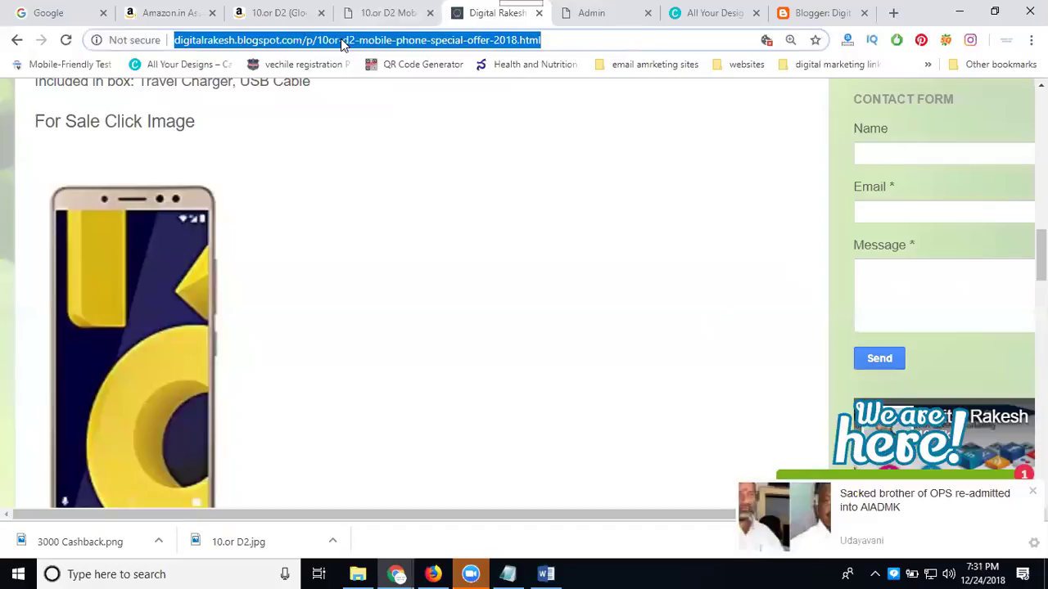
scroll(442, 254, down, 10)
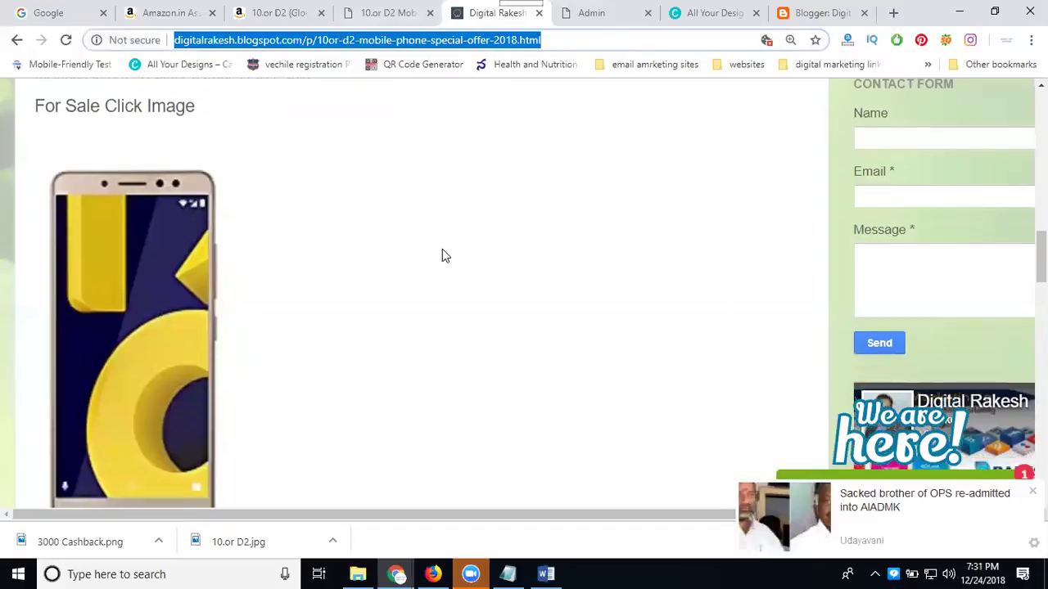
scroll(442, 249, down, 7)
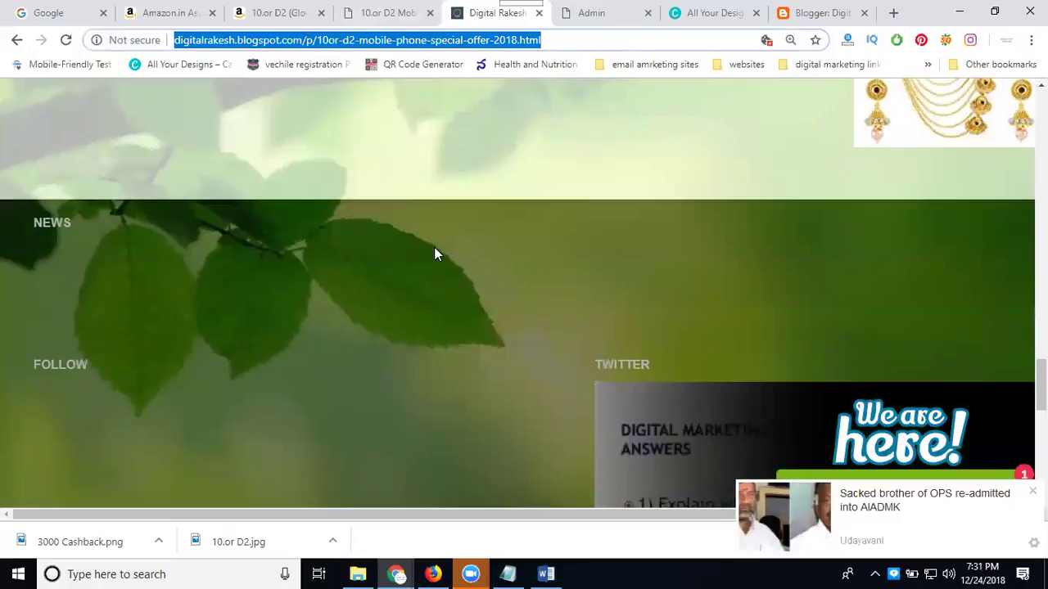
scroll(434, 247, down, 5)
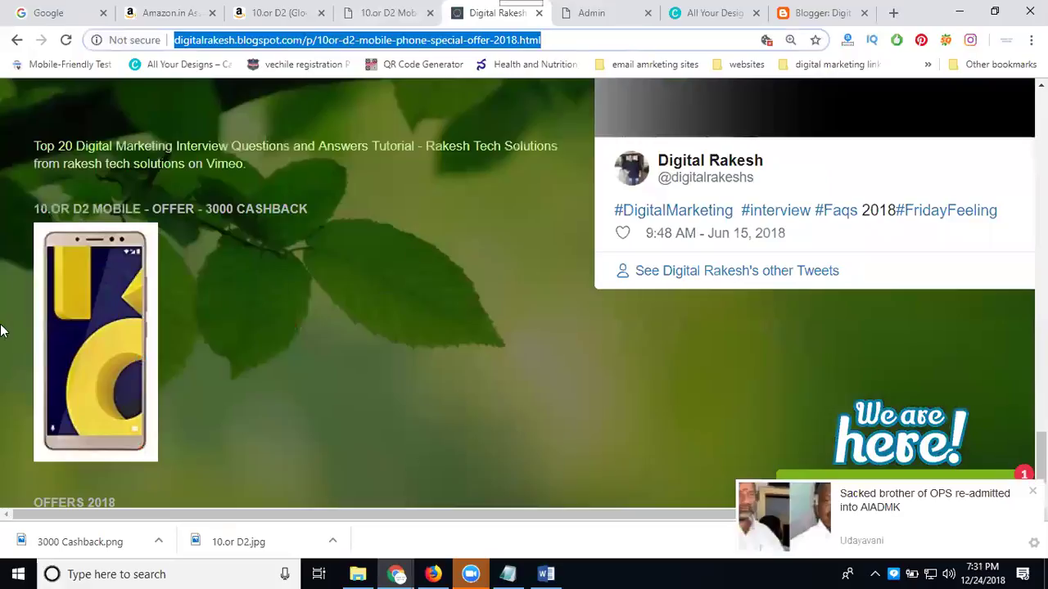
mouse_move(70, 325)
mouse_move(122, 328)
scroll(204, 282, down, 10)
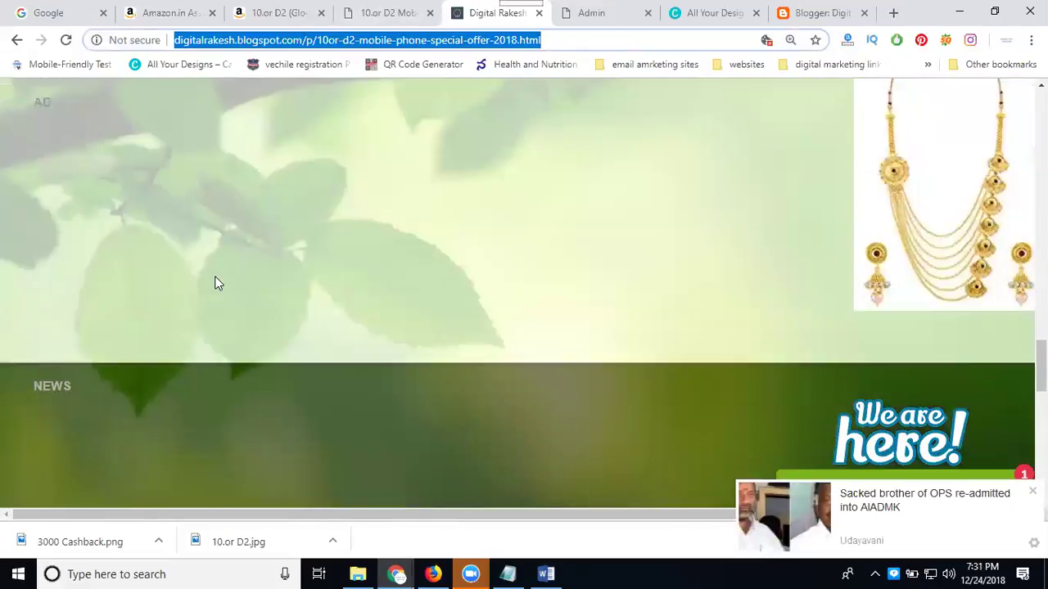
scroll(217, 282, up, 6)
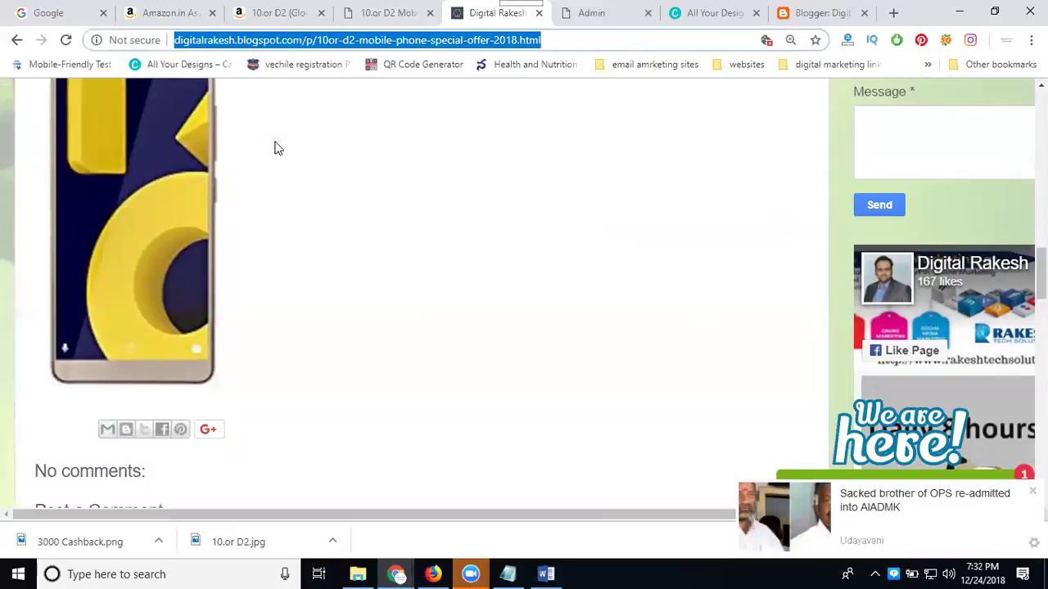
scroll(276, 145, up, 5)
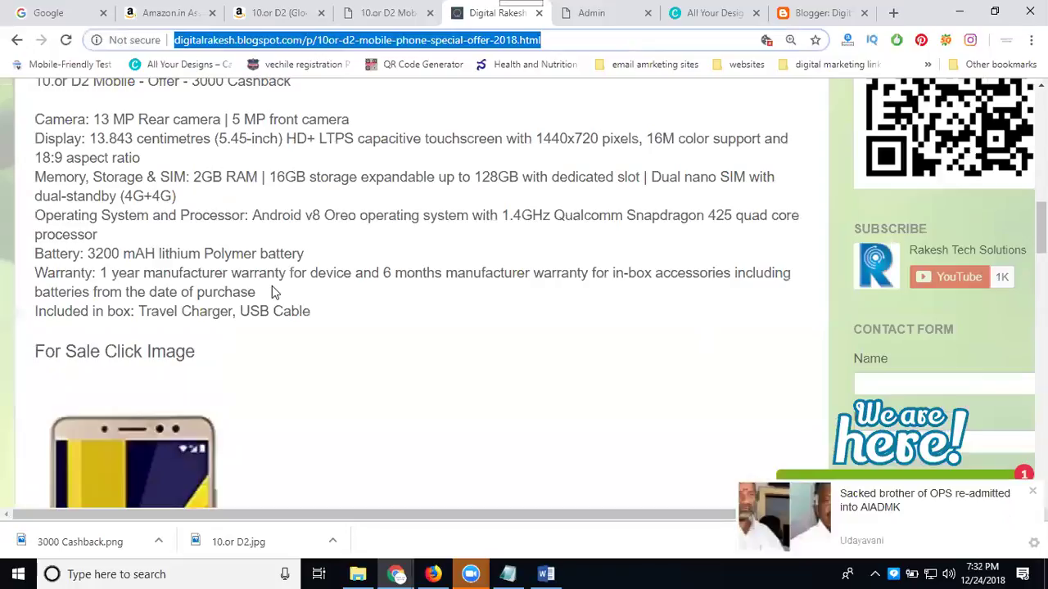
scroll(272, 288, up, 4)
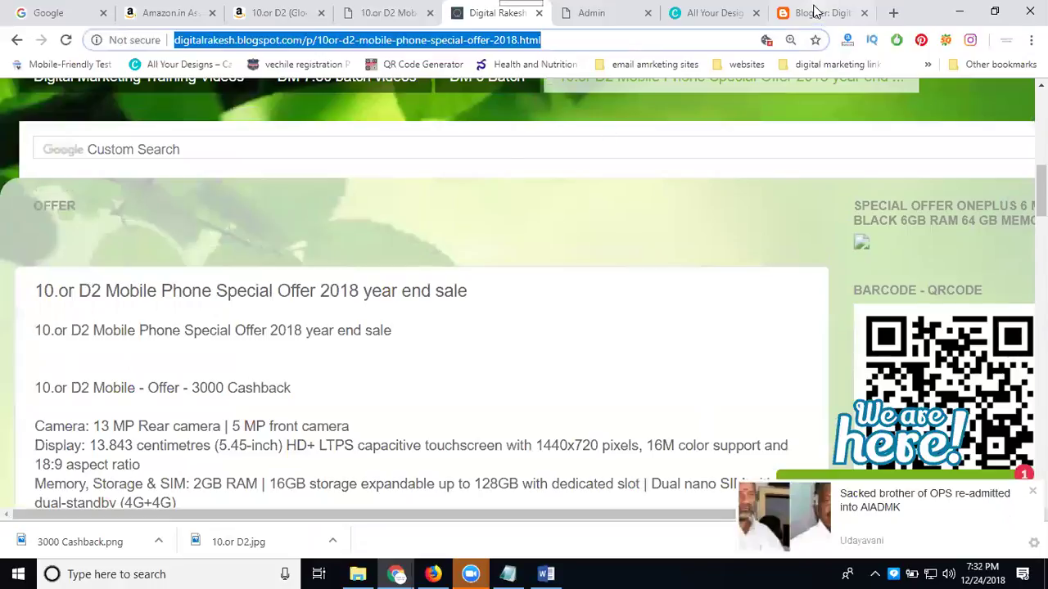
Step: Open the 10.or D2 Mobile Phone Special Offer 2018 year end sale page for editing in Blogger
click(814, 10)
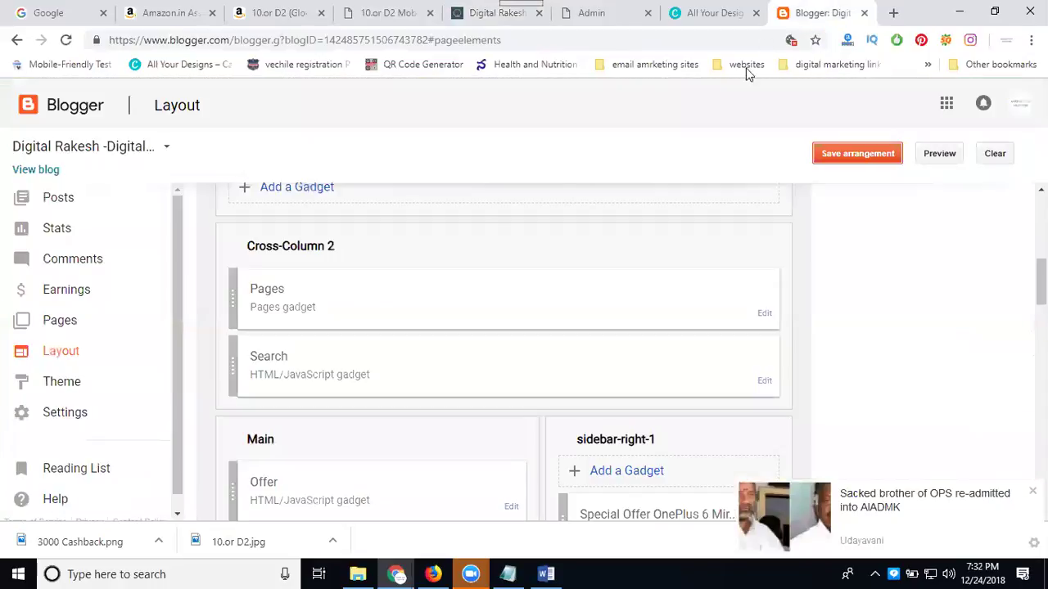
click(77, 326)
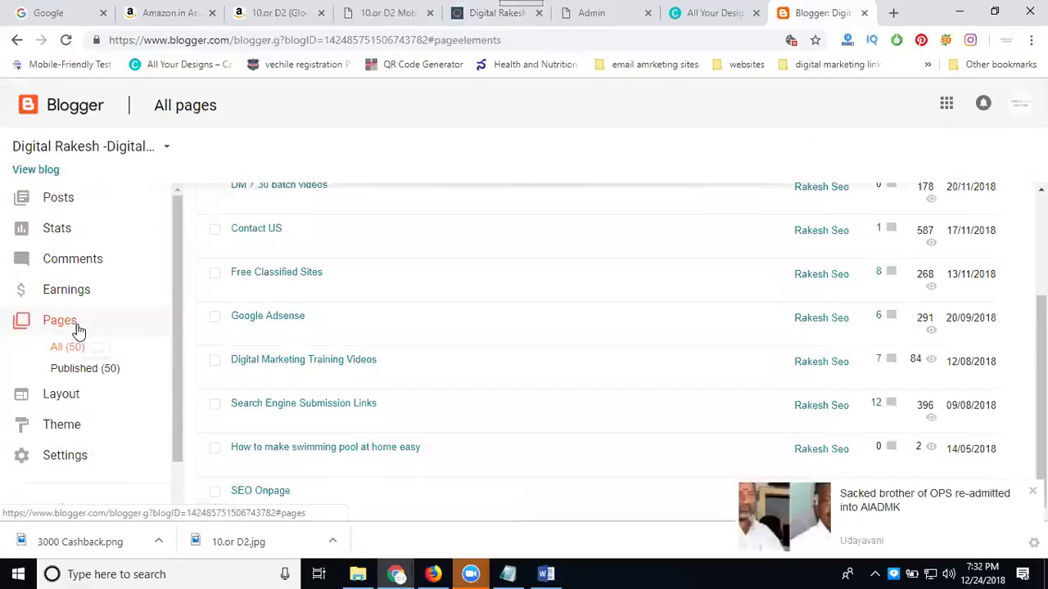
scroll(206, 293, up, 5)
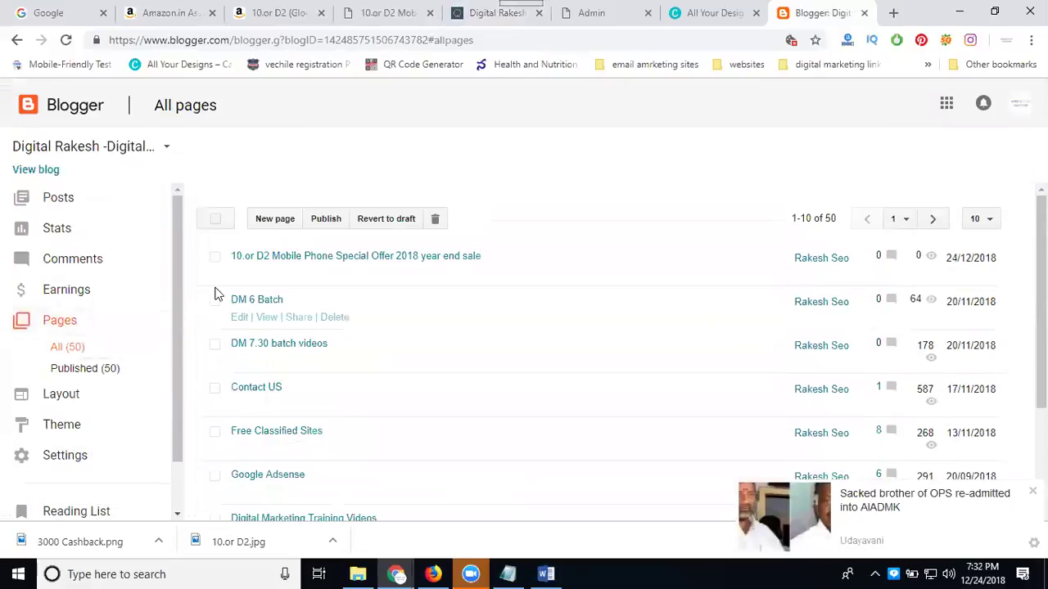
click(238, 275)
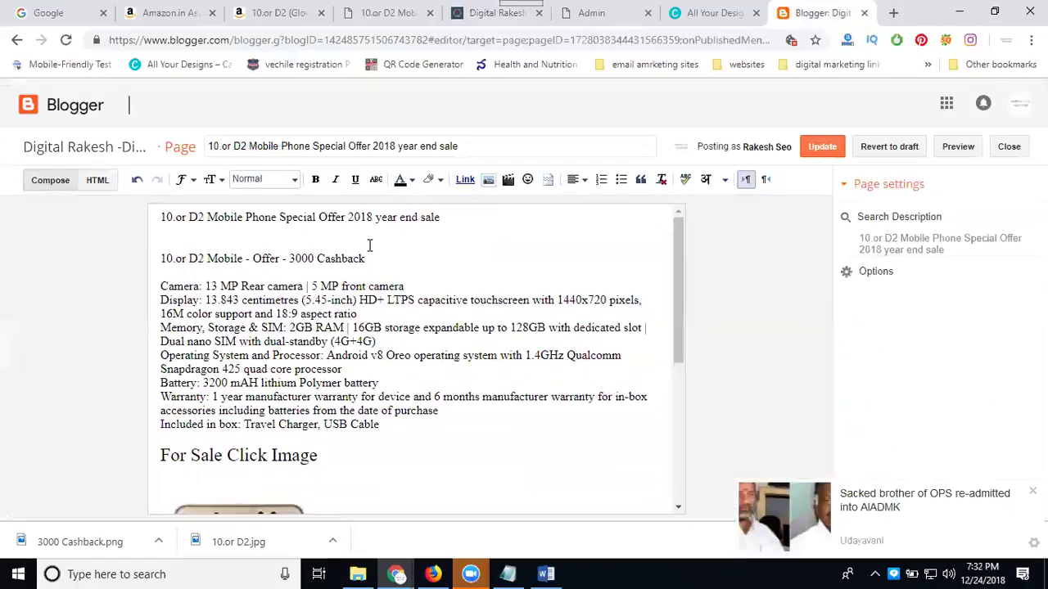
Step: Upload 3000 Cashback.png and insert it on the blank line above the "10.or D2 Mobile - Offer - 3000 Cashback" line
click(365, 242)
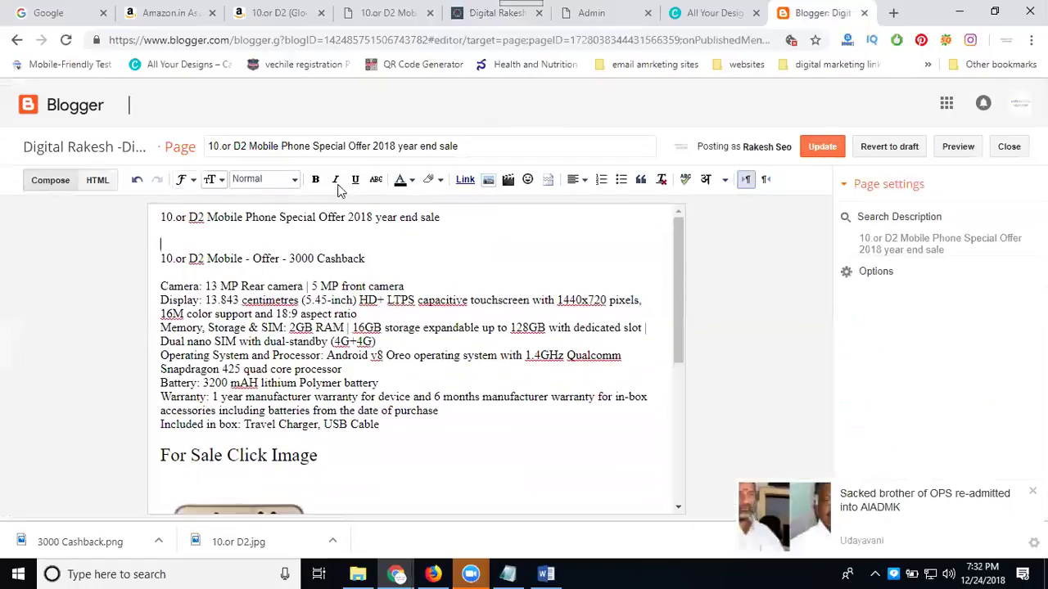
click(488, 181)
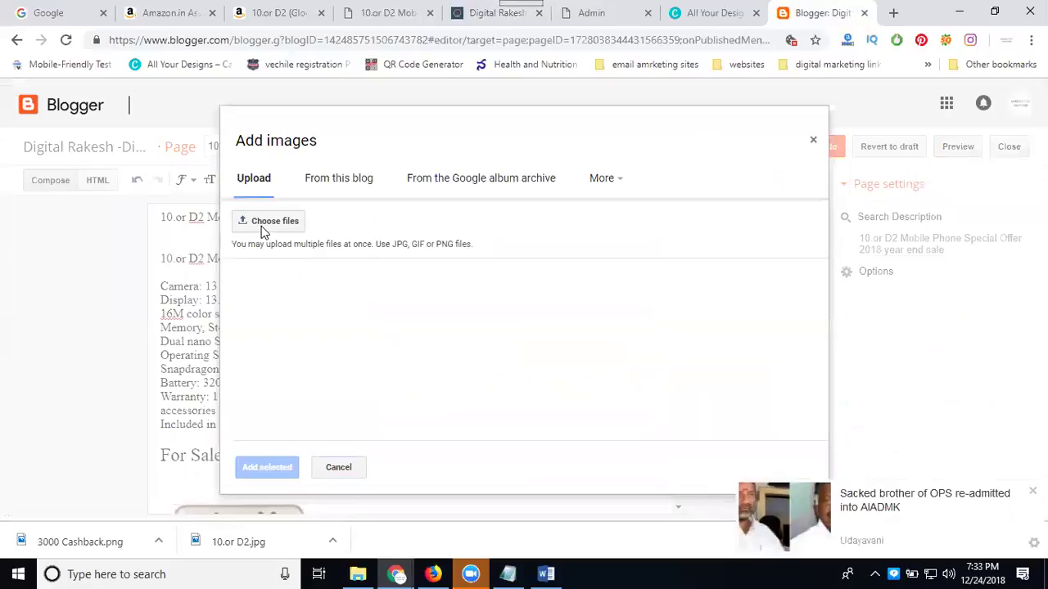
click(261, 232)
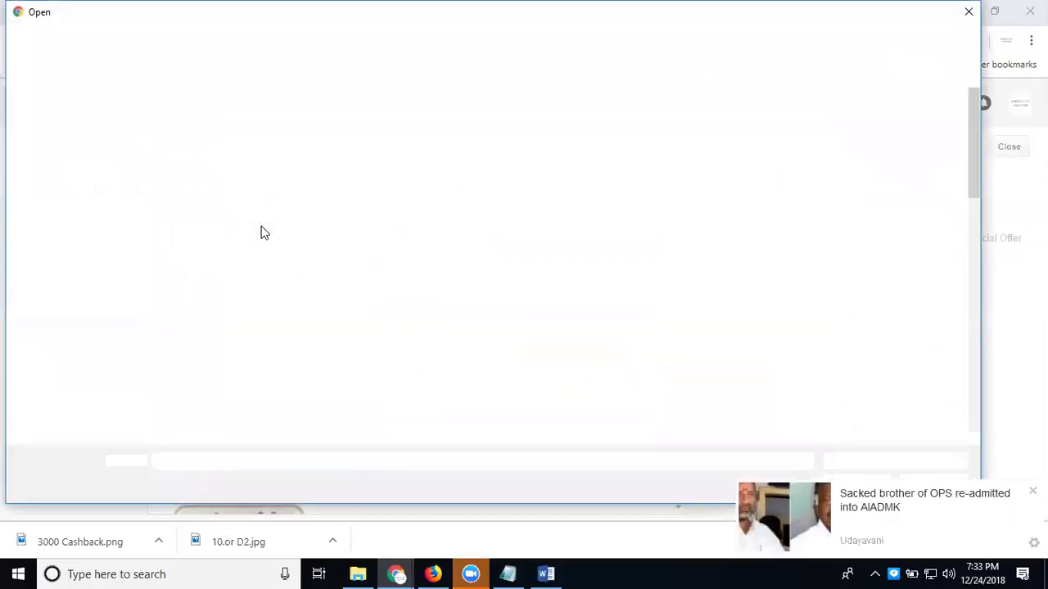
double_click(910, 156)
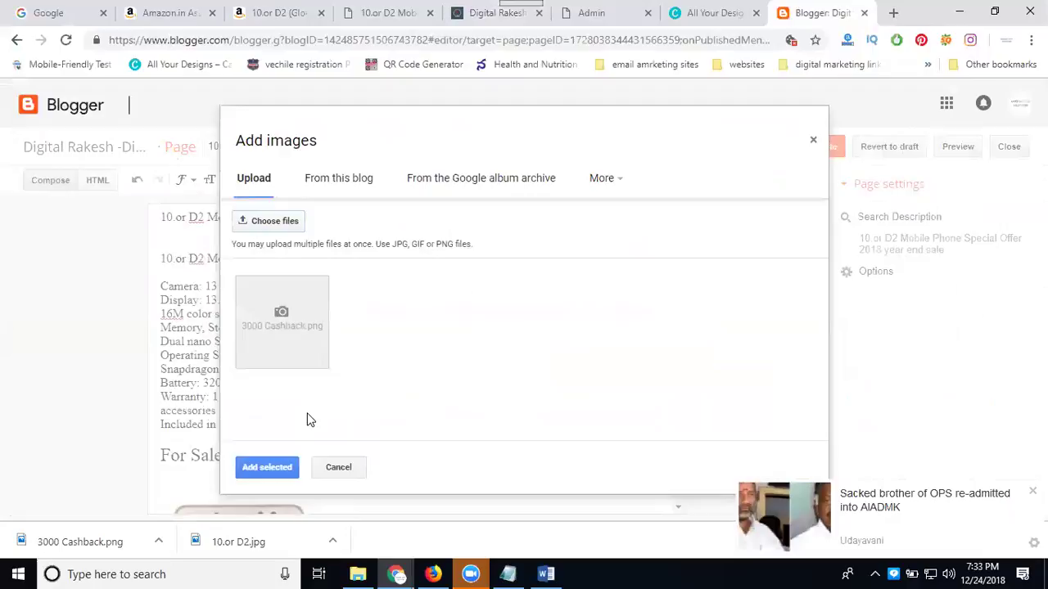
click(264, 460)
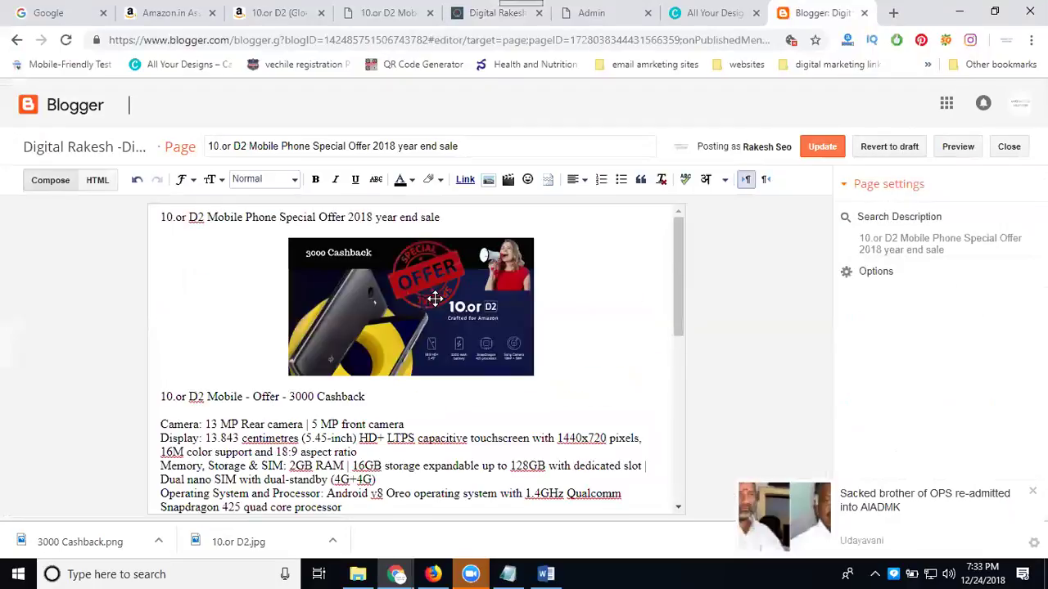
Step: Set the 3000 Cashback banner's size to X-Large and update the page
click(389, 348)
click(397, 387)
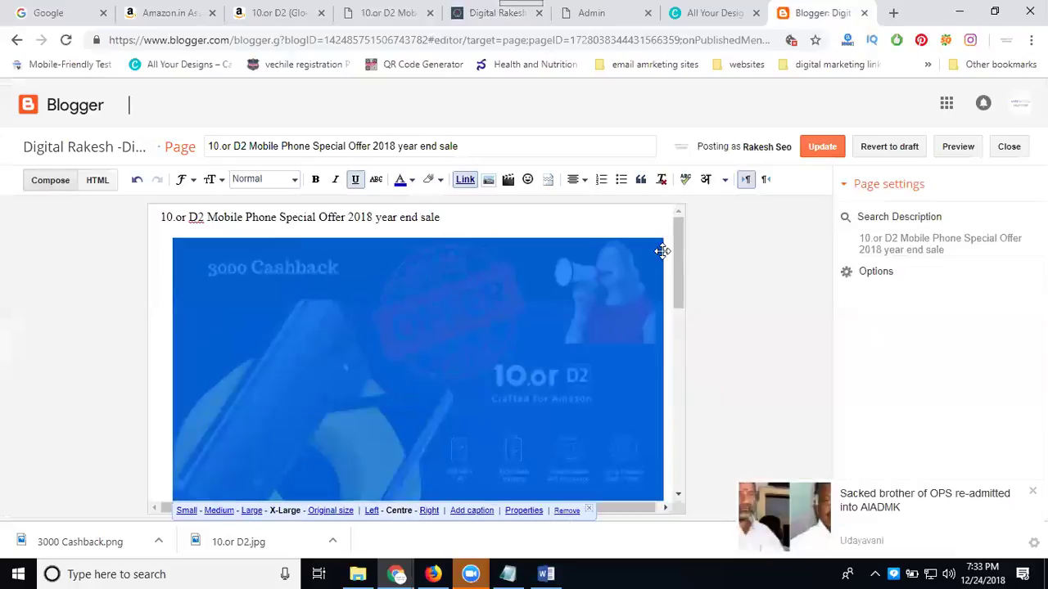
click(816, 152)
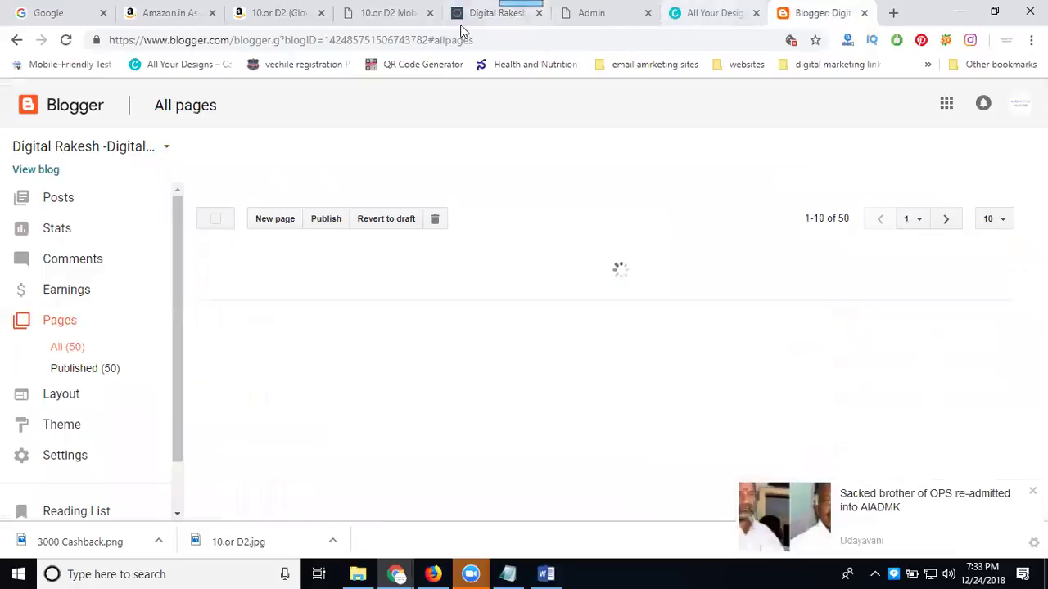
Step: Reload the live 10.or D2 offer page and check the cashback banner and the text below it
click(469, 17)
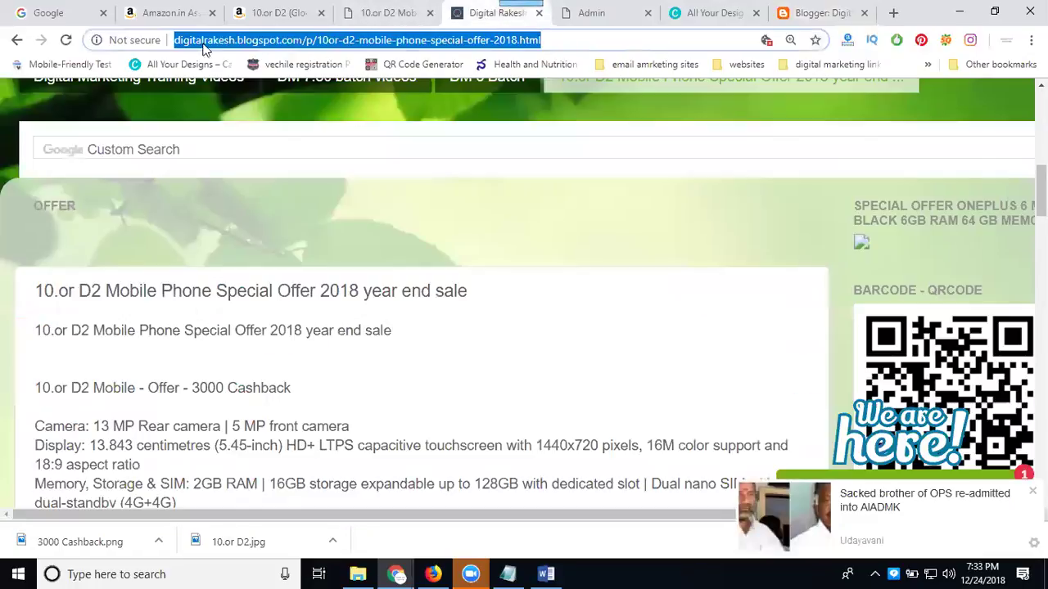
click(67, 41)
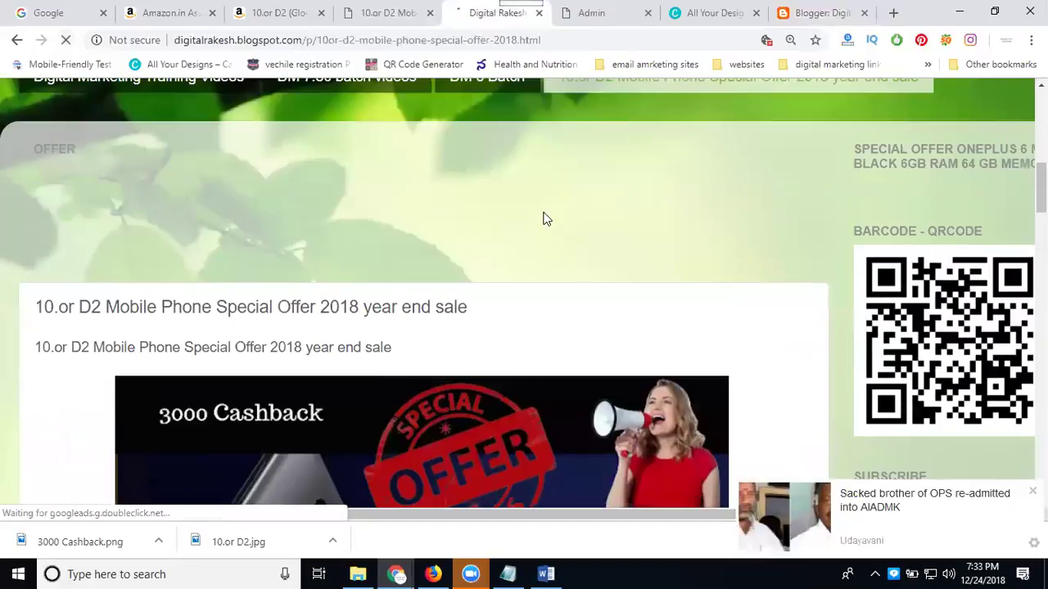
scroll(524, 246, down, 4)
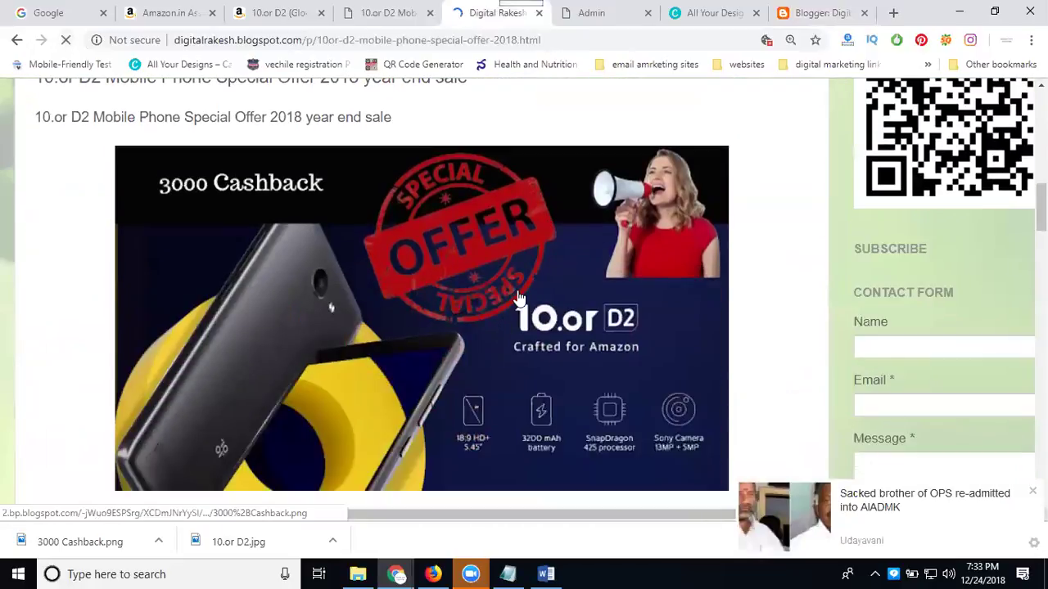
scroll(495, 218, up, 1)
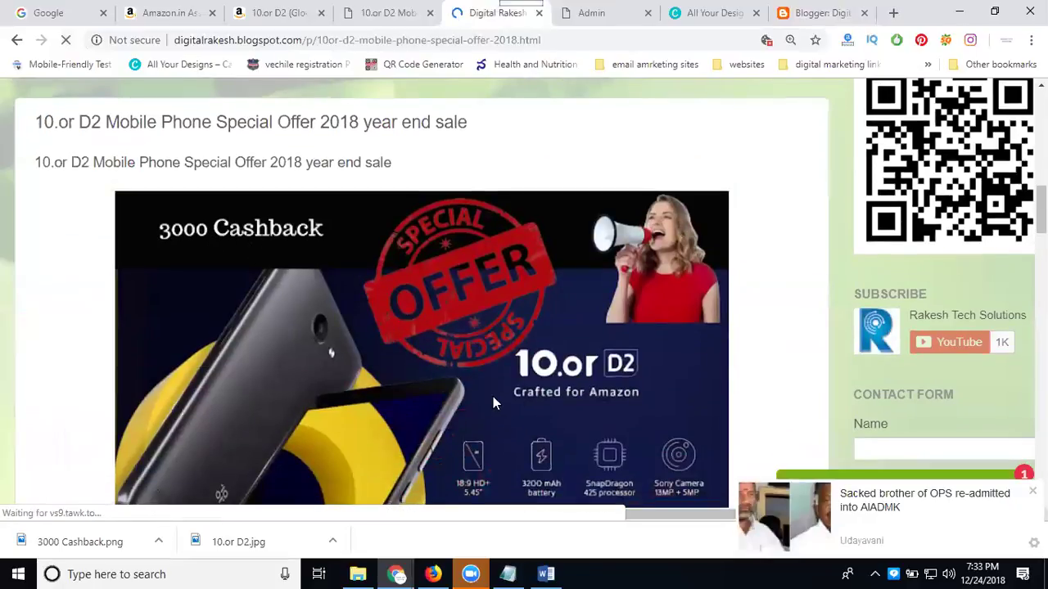
scroll(491, 397, down, 3)
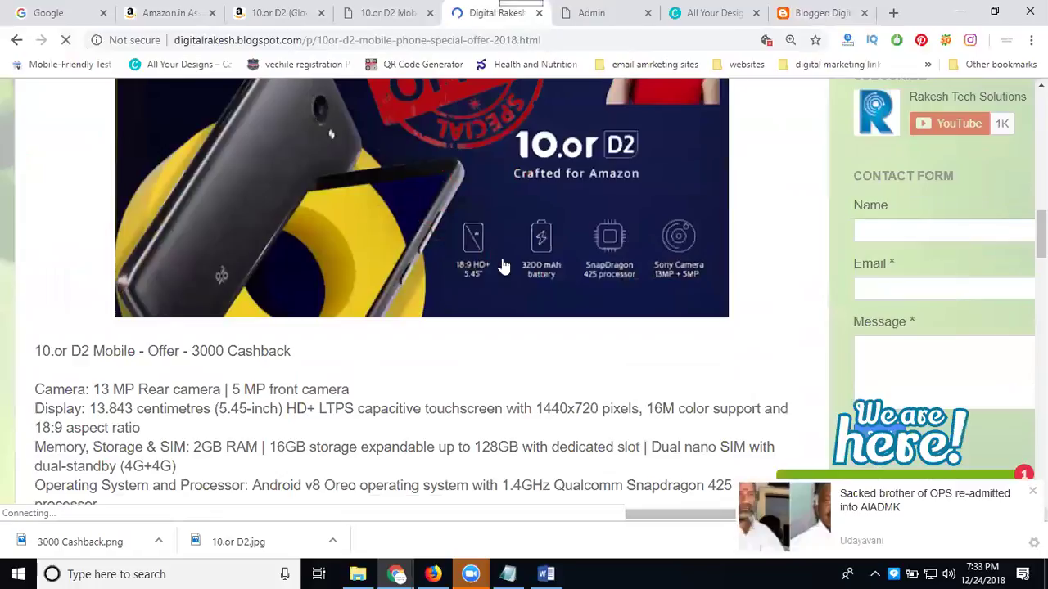